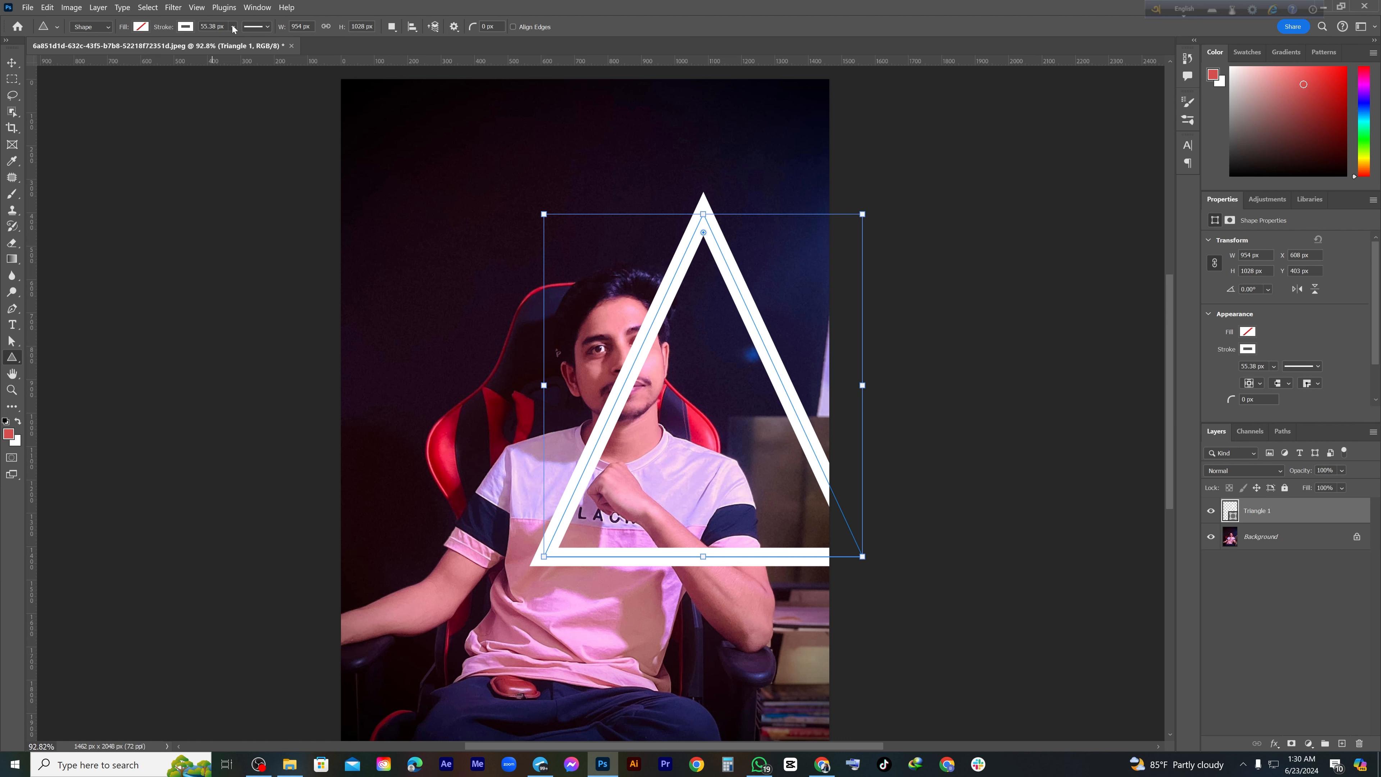
# - Reduce the triangle's stroke width to about 21.1 px and rotate the shape clockwise to about 24.2°
pyautogui.click(233, 27)
pyautogui.moveTo(255, 41); pyautogui.dragTo(240, 41)
pyautogui.moveTo(873, 207); pyautogui.dragTo(911, 298)
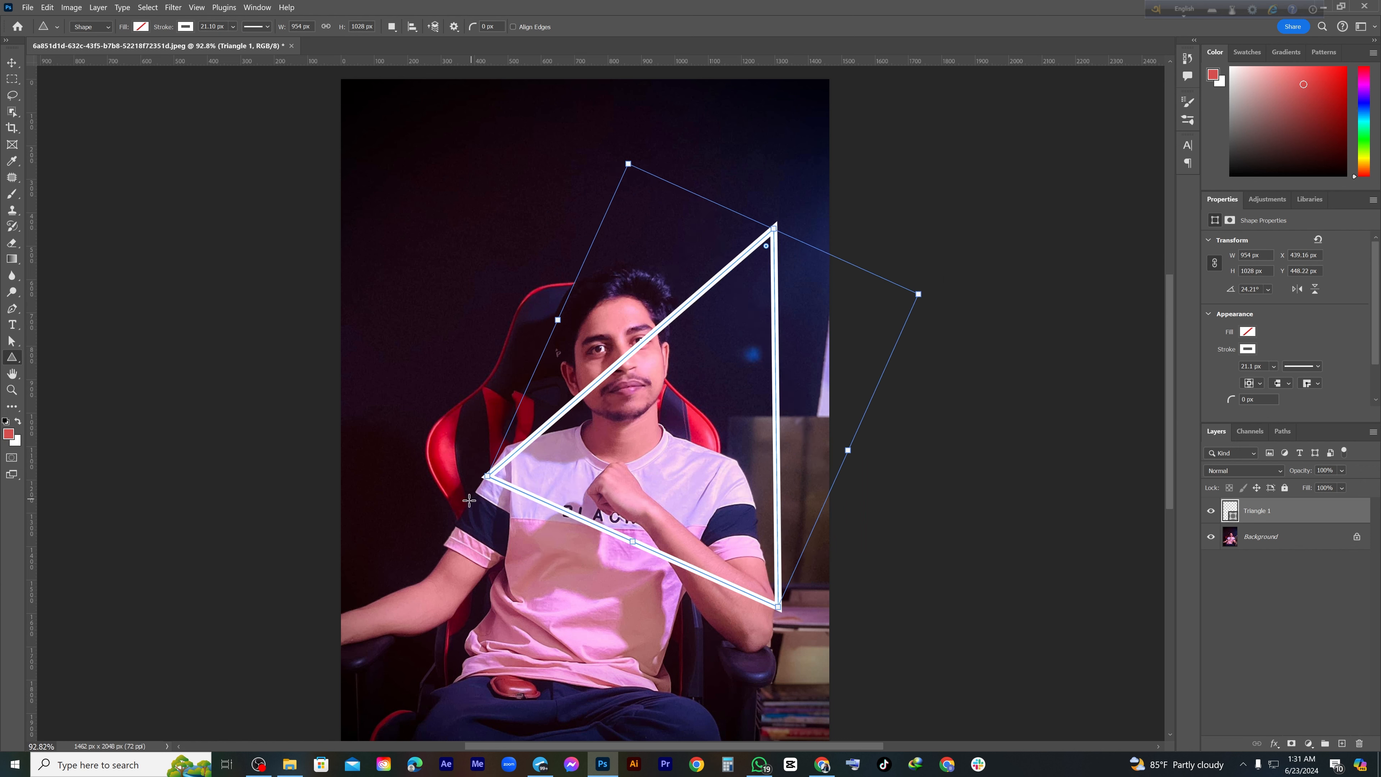
# - Enlarge the triangle to about 1055 × 1096 px and move it slightly down and left over the man
pyautogui.moveTo(487, 476); pyautogui.dragTo(444, 483)
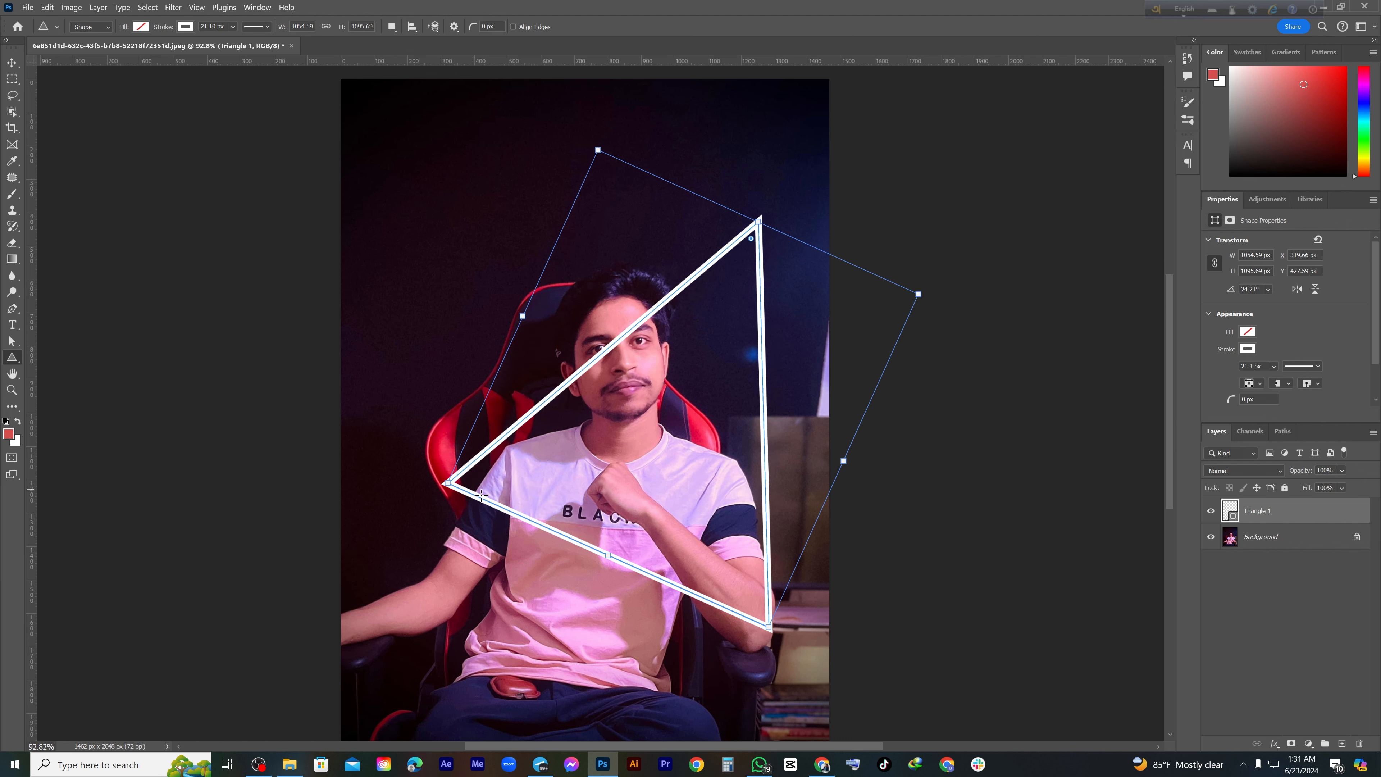
pyautogui.click(12, 59)
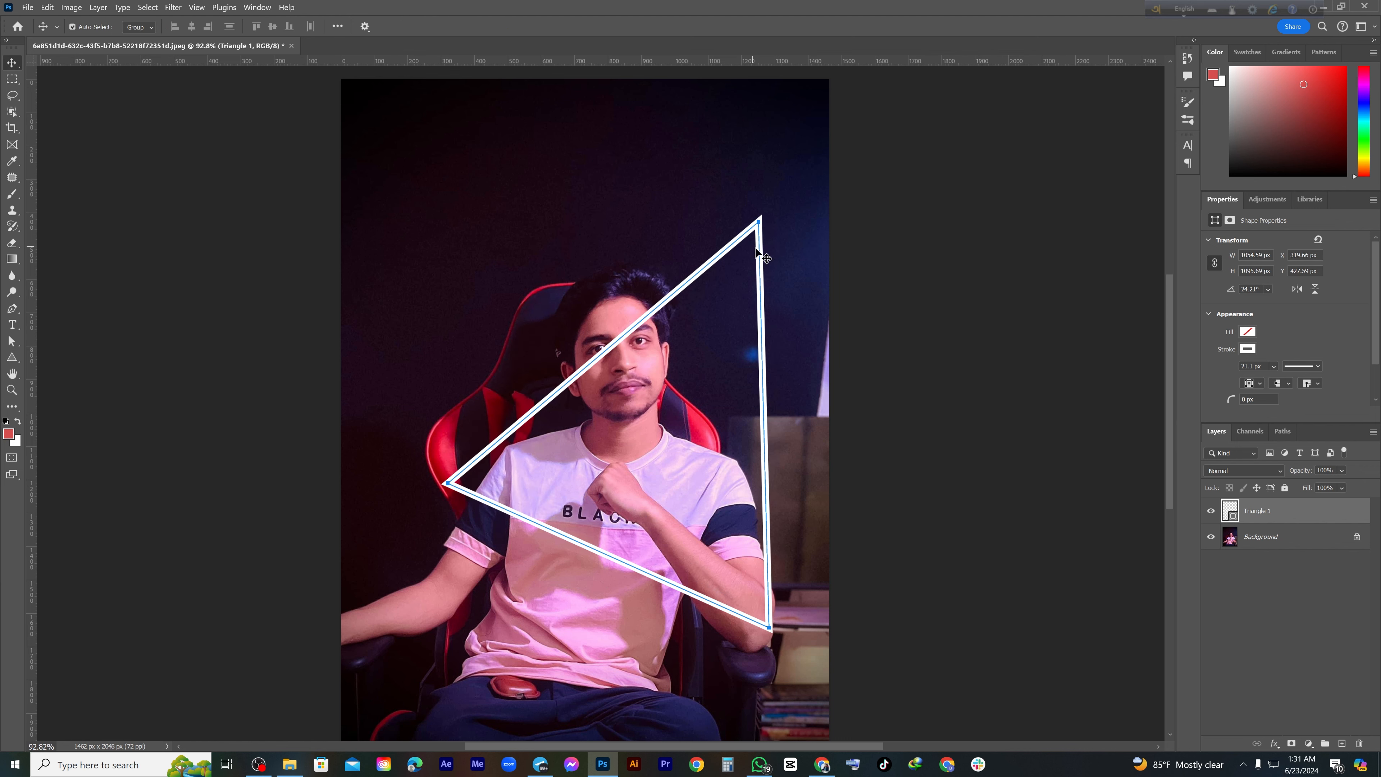
pyautogui.moveTo(769, 269); pyautogui.dragTo(754, 245)
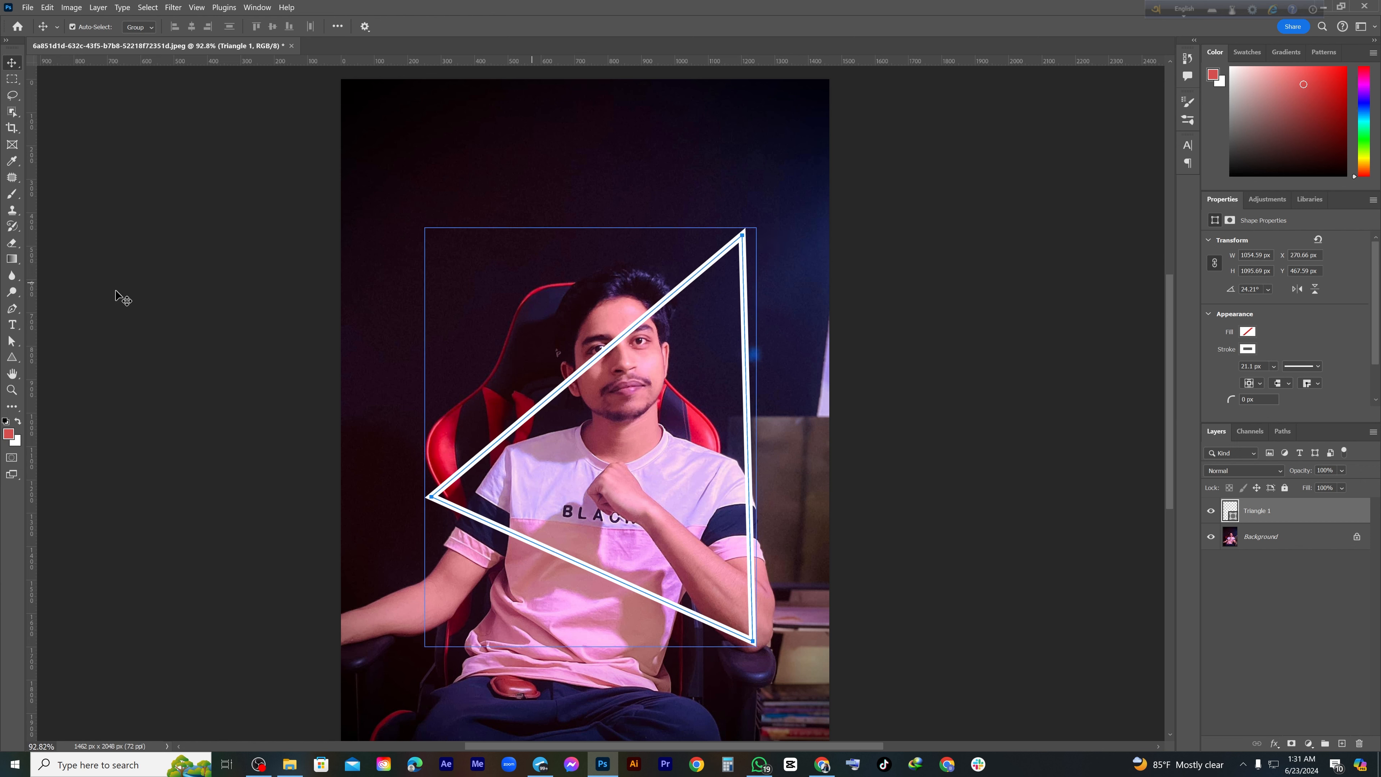
# - Resize the triangle to about 1087 × 1061 px so its tip drops lower and its left corner extends outward
pyautogui.click(12, 357)
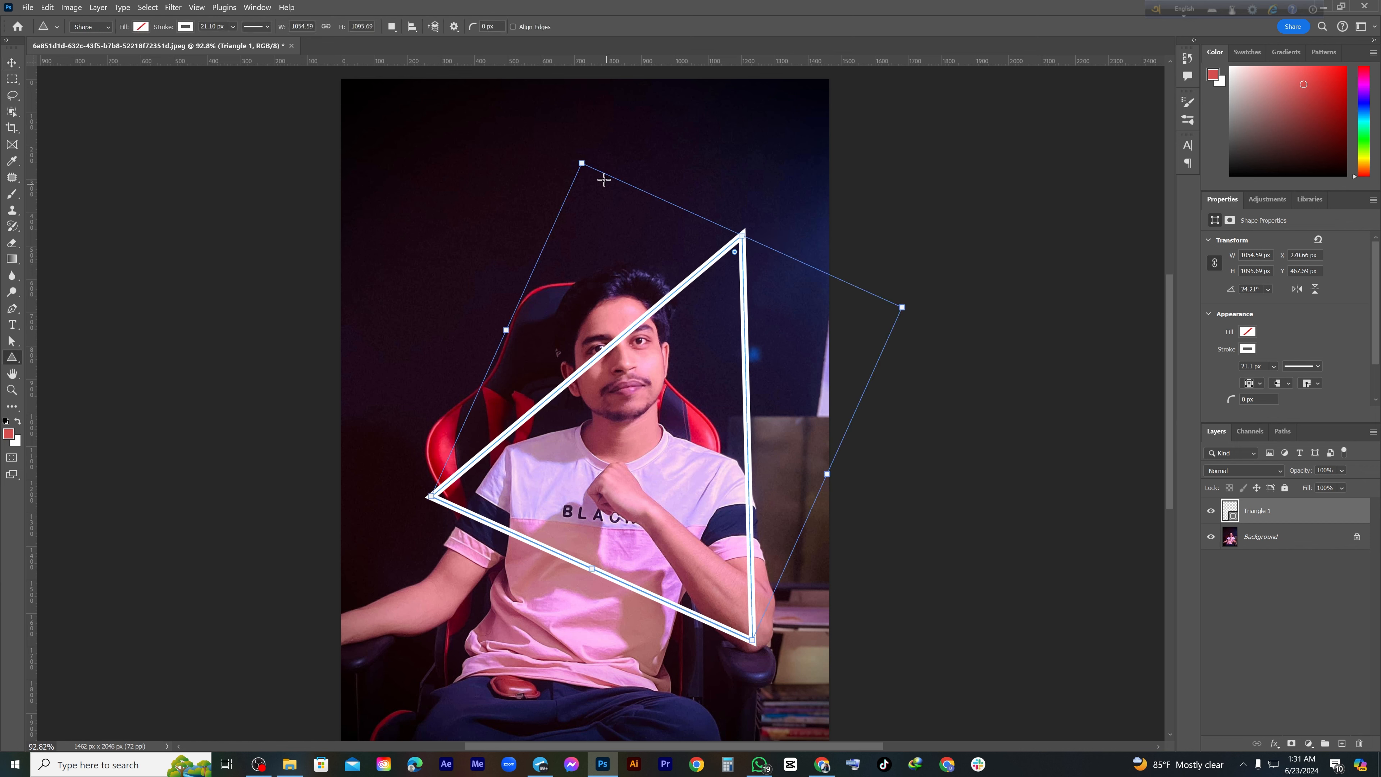
pyautogui.moveTo(581, 163); pyautogui.dragTo(582, 184)
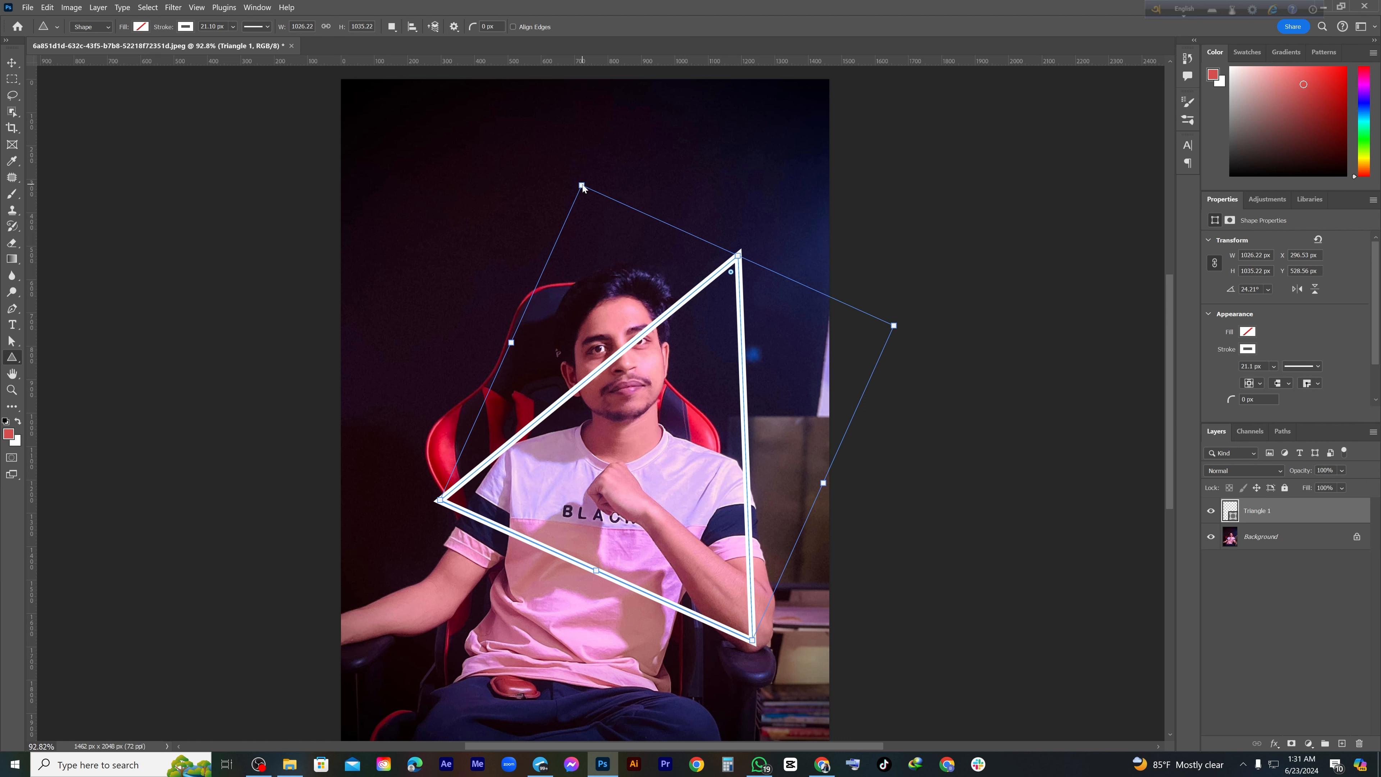
pyautogui.moveTo(441, 499); pyautogui.dragTo(416, 503)
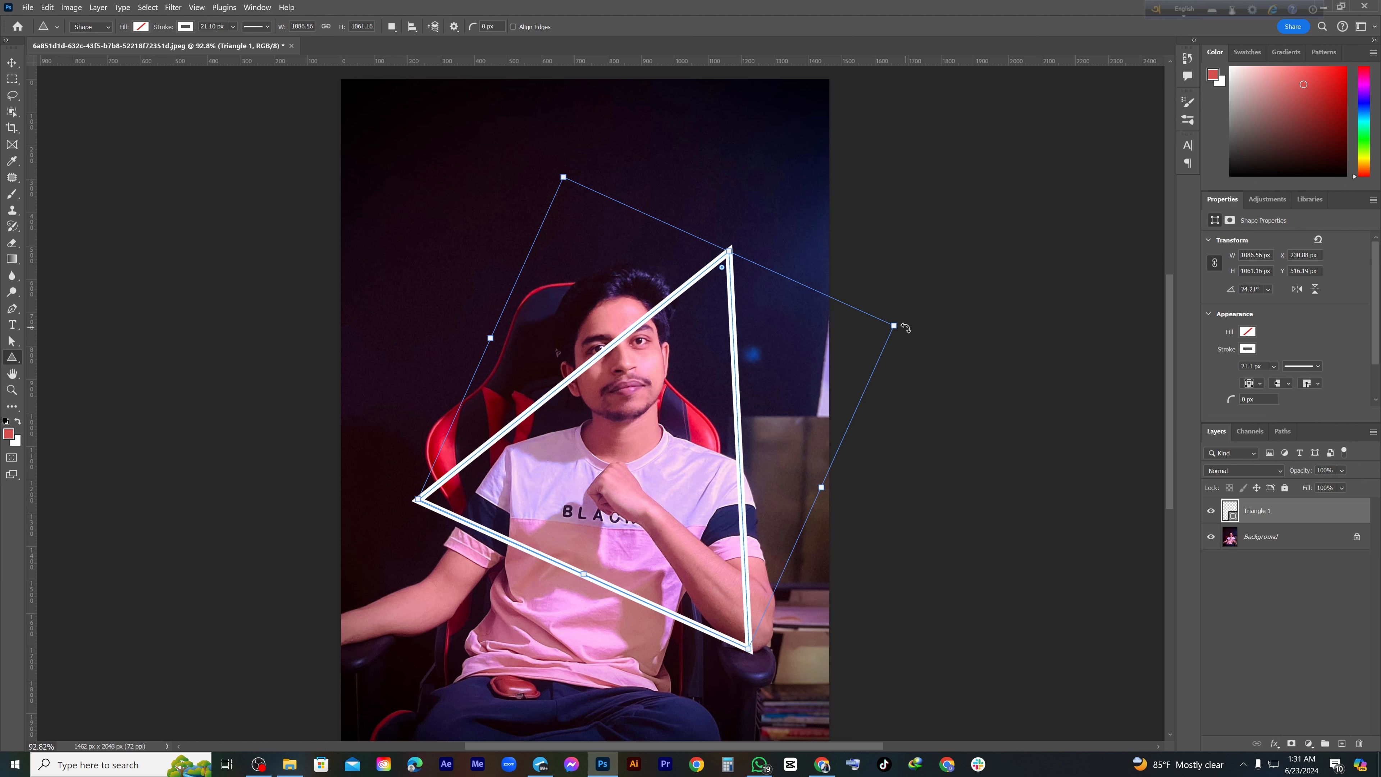
# - Rotate the triangle to about 26°, shift it slightly right, and enlarge it to about 1158 × 1101 px
pyautogui.moveTo(909, 328); pyautogui.dragTo(914, 343)
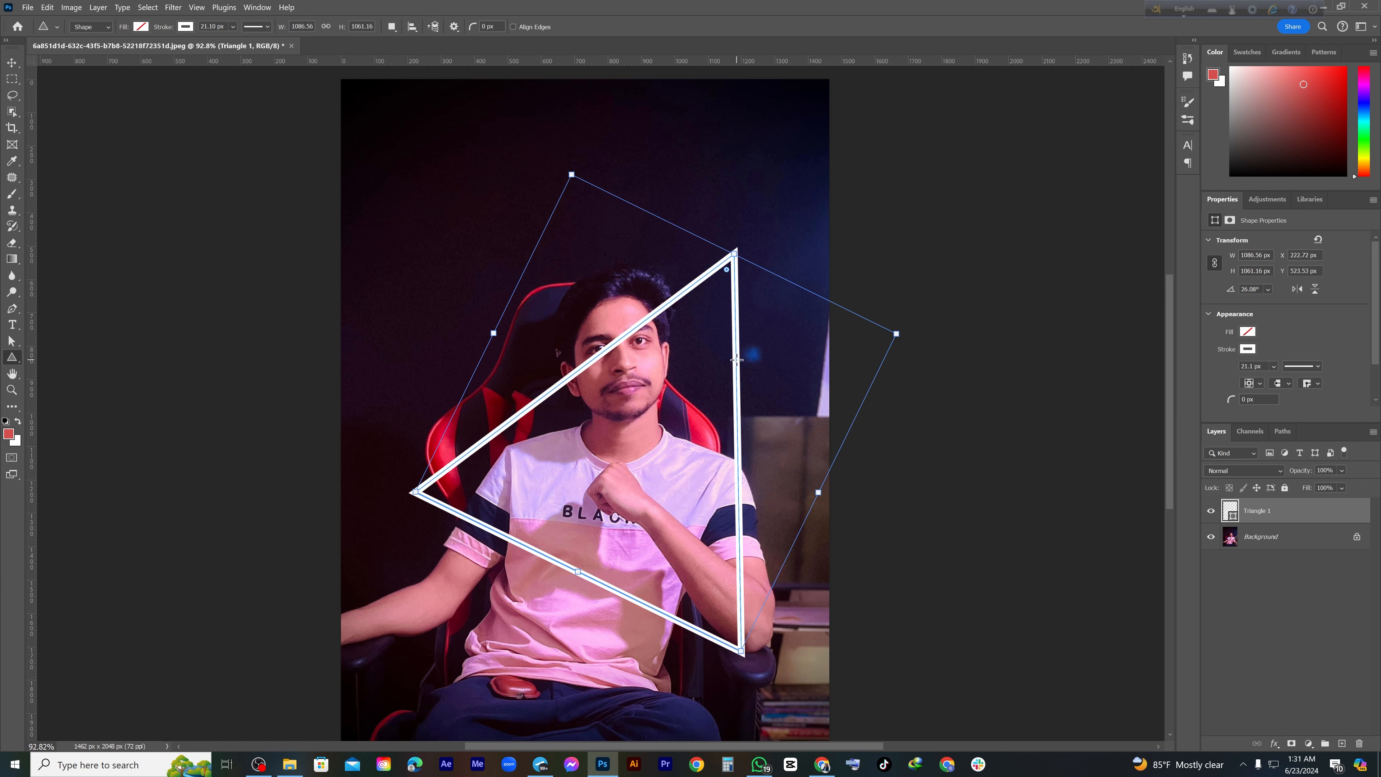
pyautogui.moveTo(737, 360); pyautogui.dragTo(754, 368)
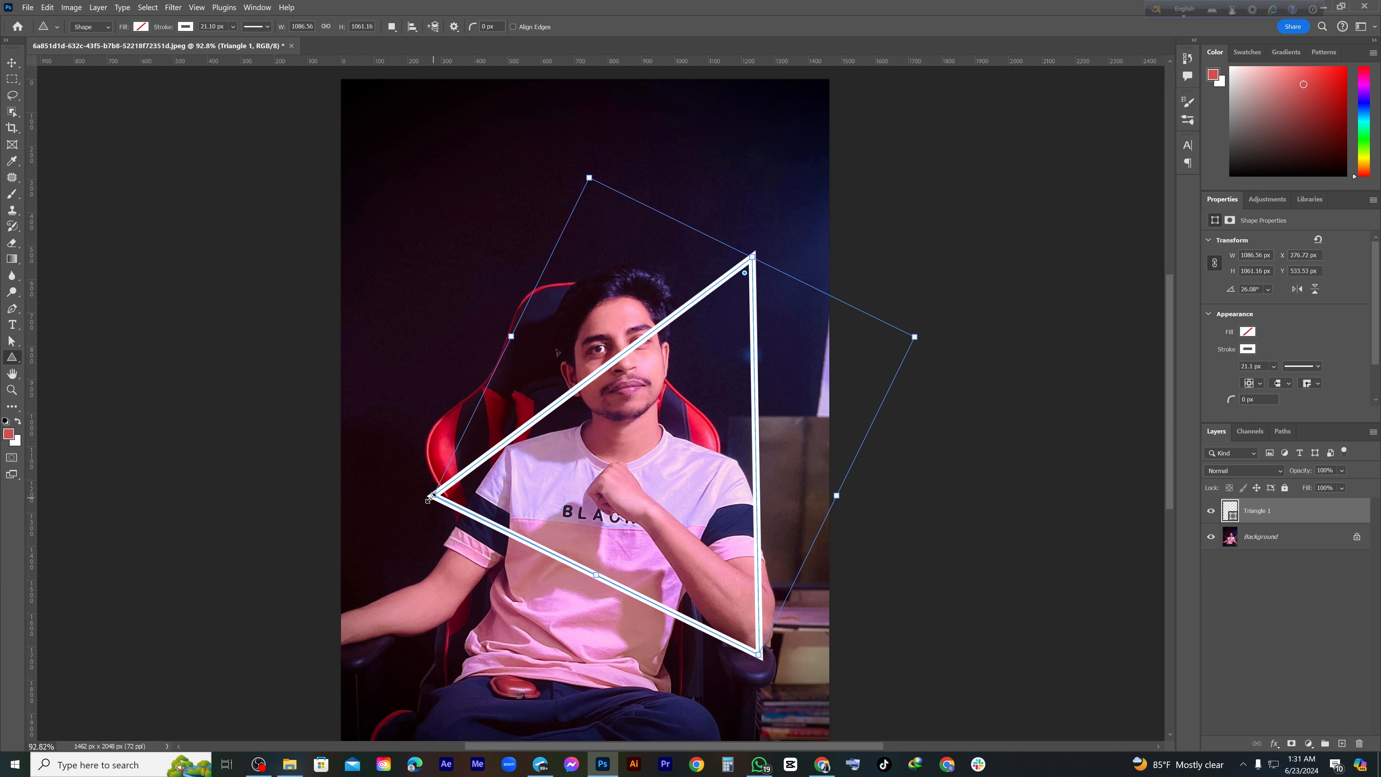
pyautogui.moveTo(431, 499); pyautogui.dragTo(402, 499)
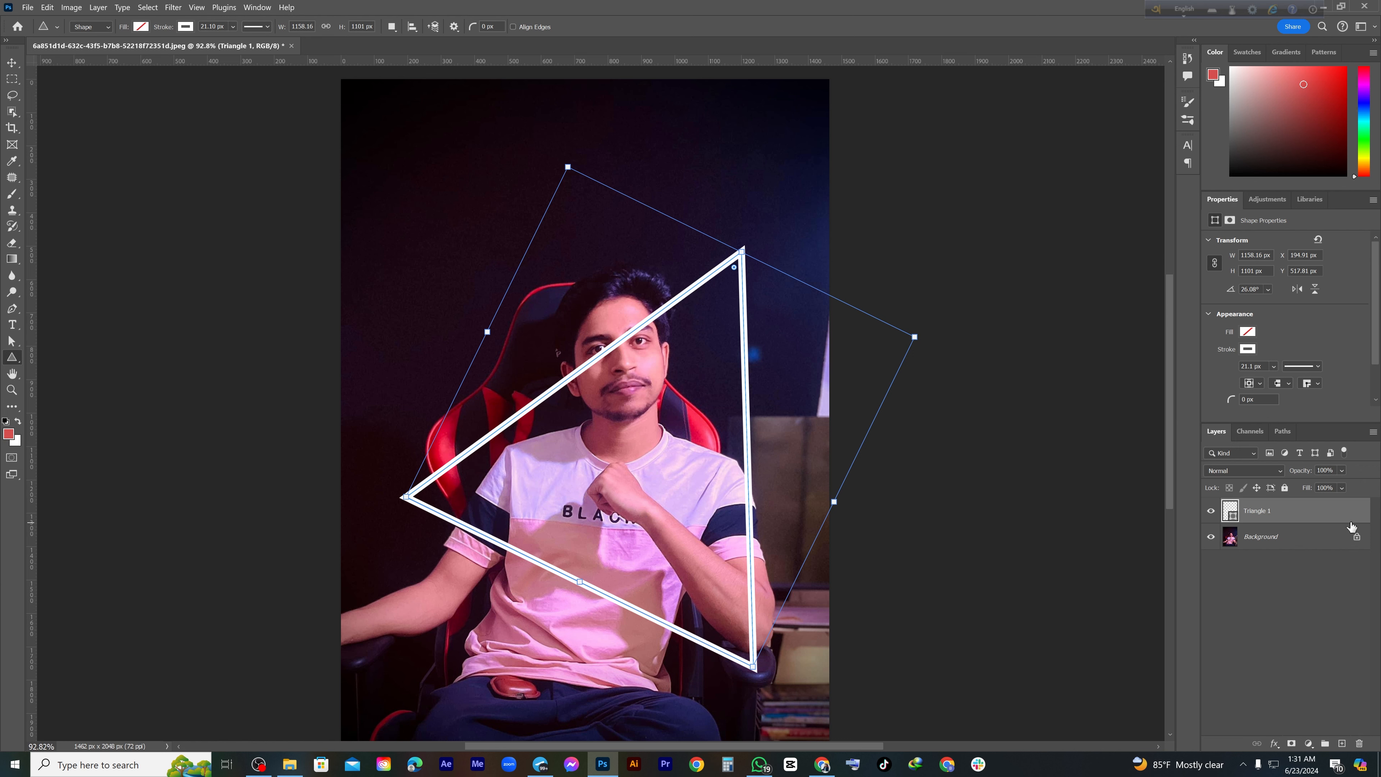
# - Add a layer mask to the triangle layer and ready a black 80 px Hard Round brush at 100% hardness
pyautogui.click(1291, 743)
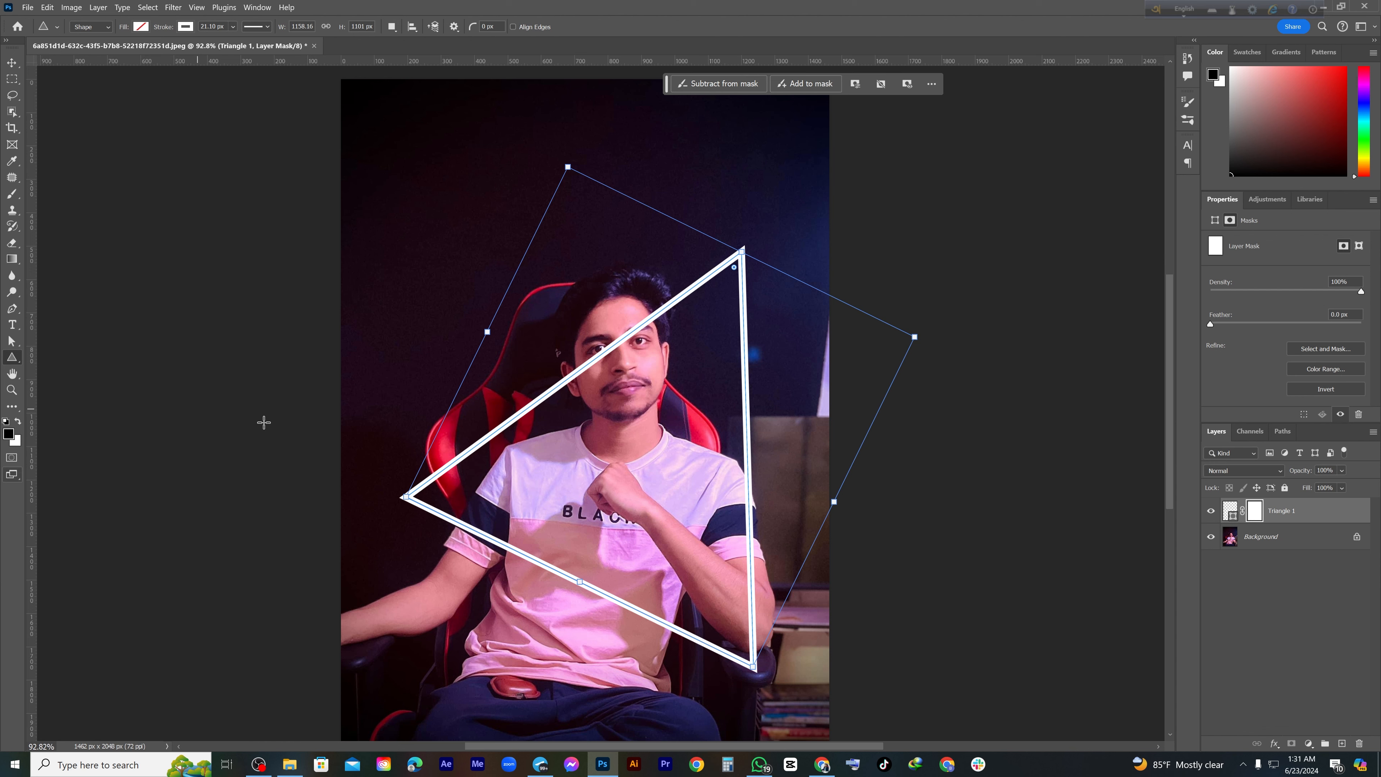
pyautogui.click(12, 193)
pyautogui.scroll(5, 671, 295)
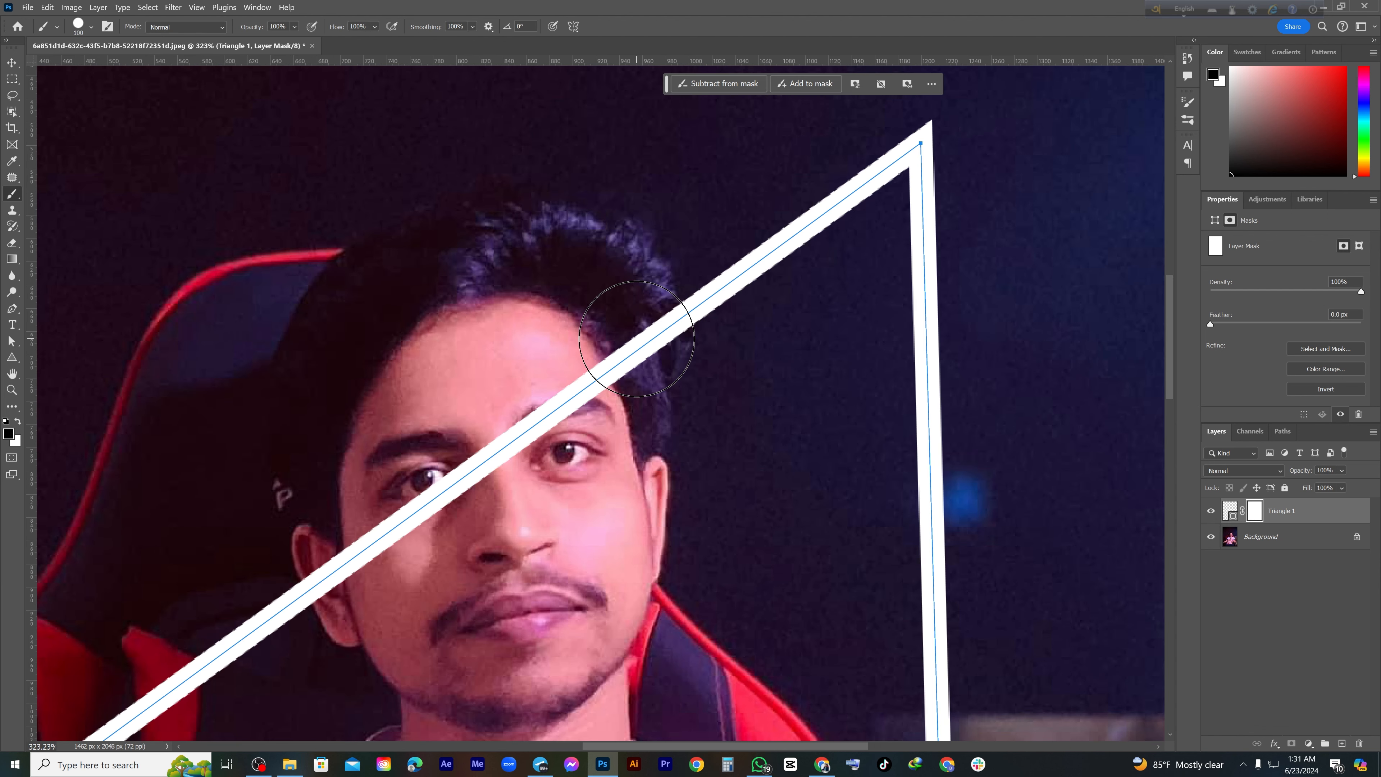
pyautogui.press('[')
pyautogui.press('[')
pyautogui.rightClick(627, 333)
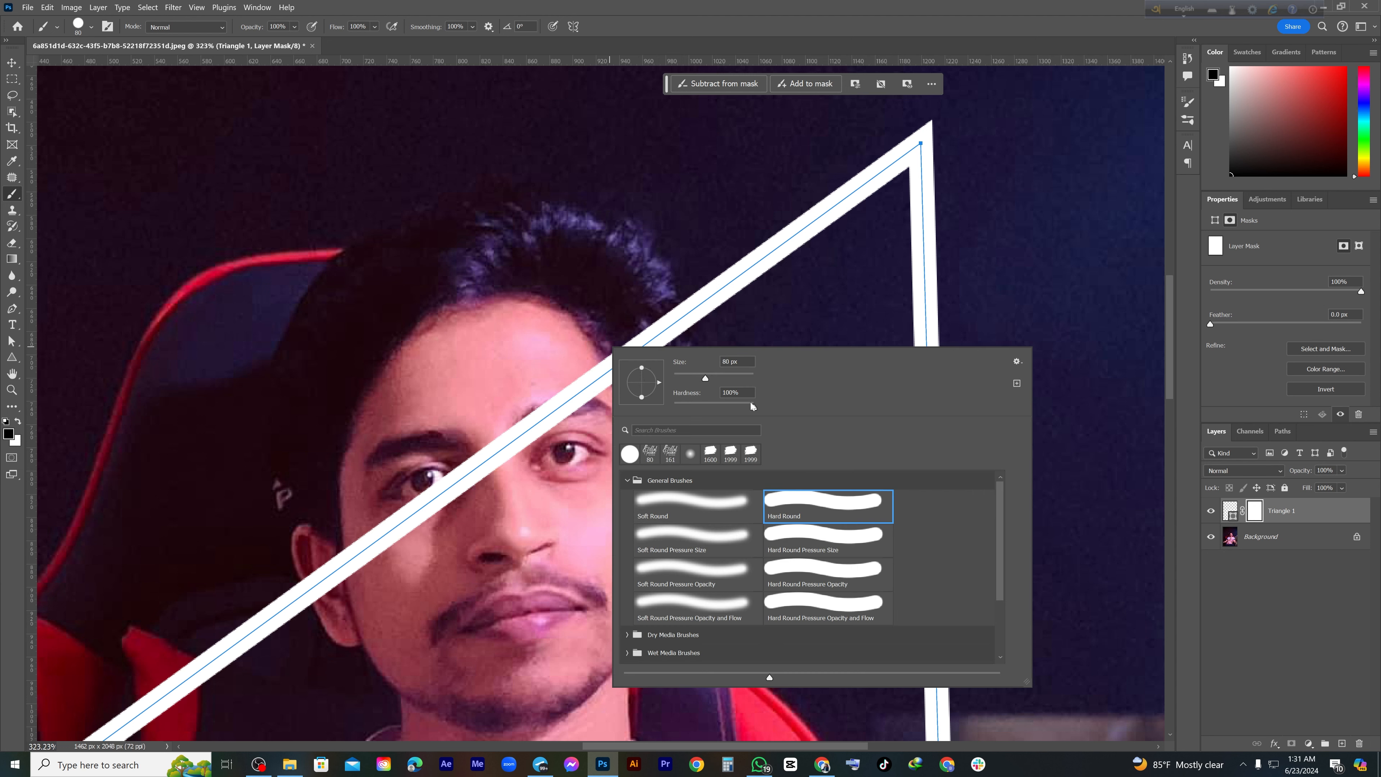
pyautogui.click(571, 379)
# - Paint black on the mask to hide the triangle's line where it crosses the man's hair, face and ear
pyautogui.moveTo(570, 379)
pyautogui.mouseDown()
pyautogui.moveTo(634, 317)
pyautogui.moveTo(640, 337)
pyautogui.mouseUp()
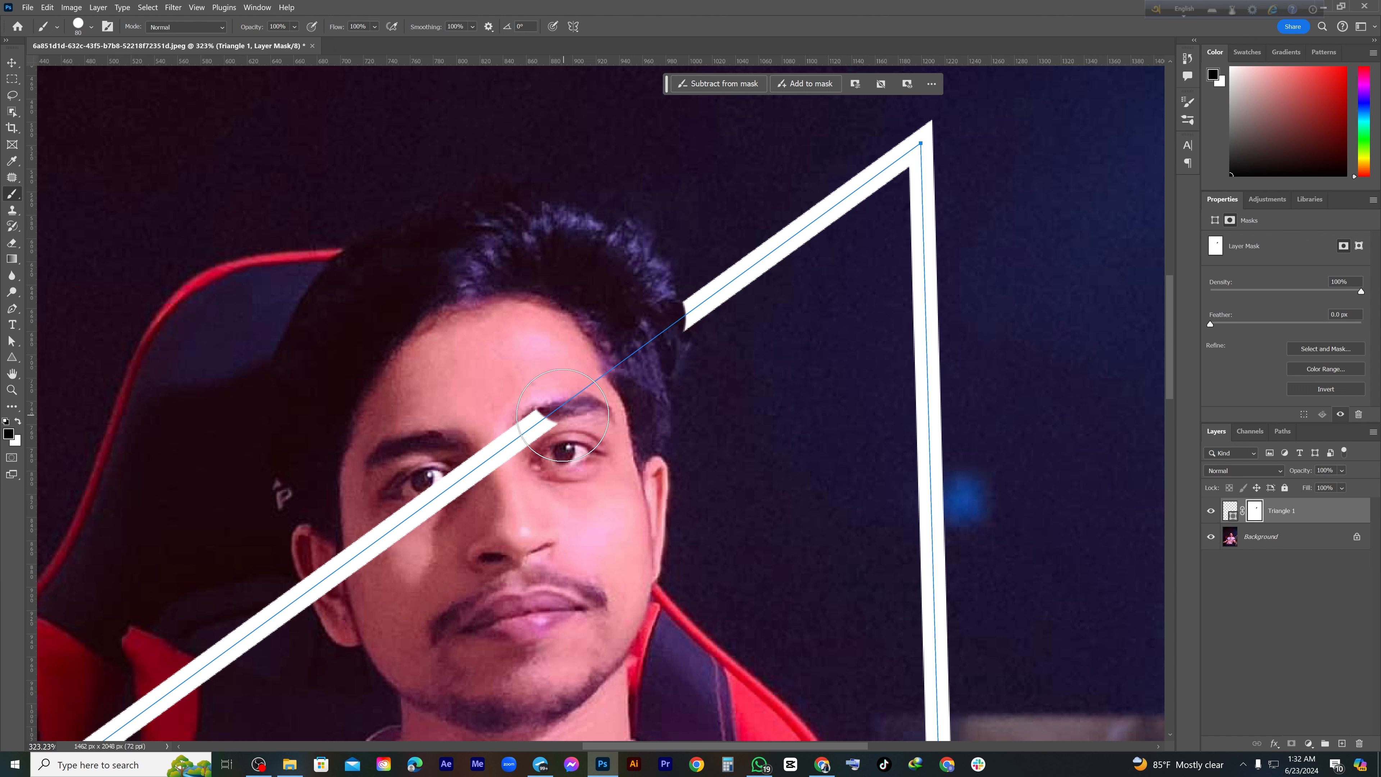
pyautogui.moveTo(576, 391); pyautogui.dragTo(508, 451)
pyautogui.moveTo(418, 528); pyautogui.dragTo(351, 573)
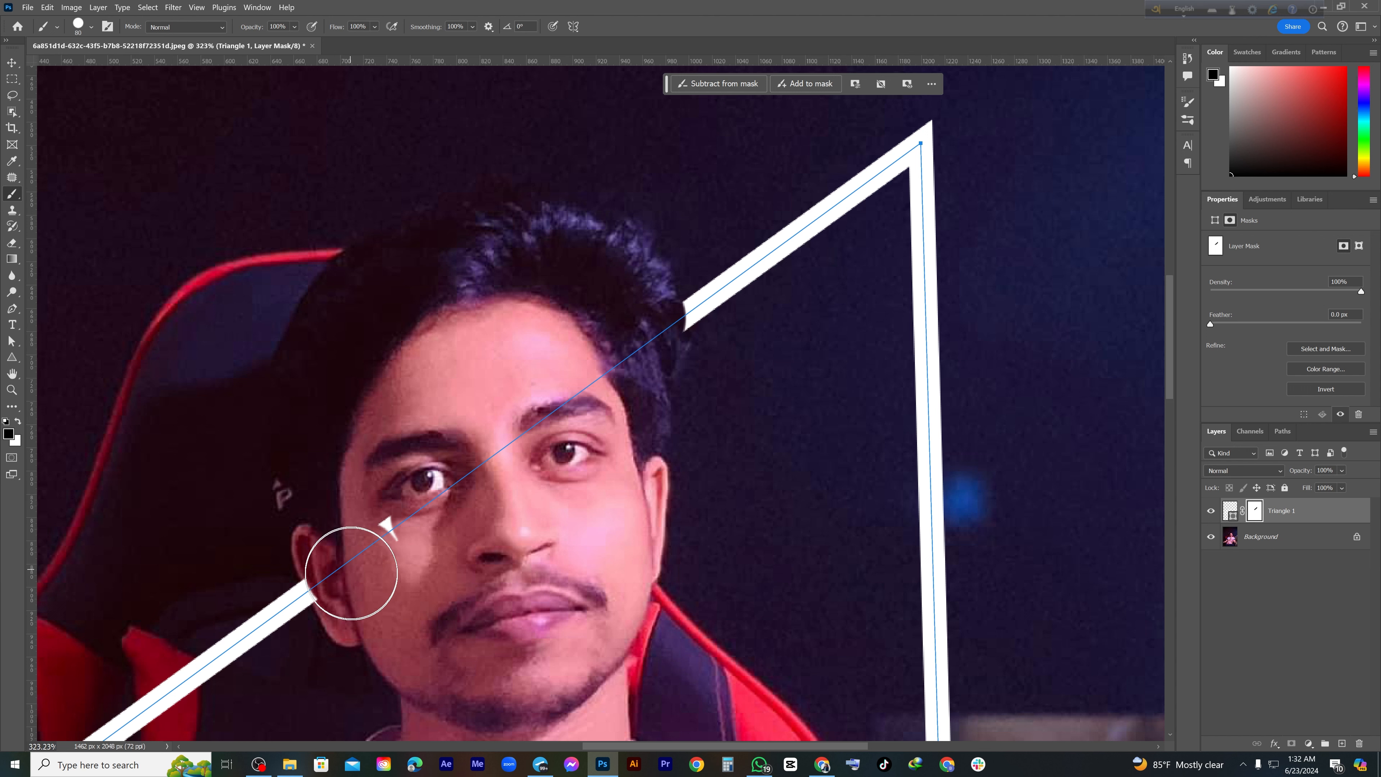
# - Paint white on the mask with a smaller brush to restore the line's clipped end beside the hair
pyautogui.click(17, 423)
pyautogui.press('[')
pyautogui.press('[')
pyautogui.press('[')
pyautogui.press('[')
pyautogui.press('[')
pyautogui.click(699, 322)
pyautogui.moveTo(657, 356); pyautogui.dragTo(715, 332)
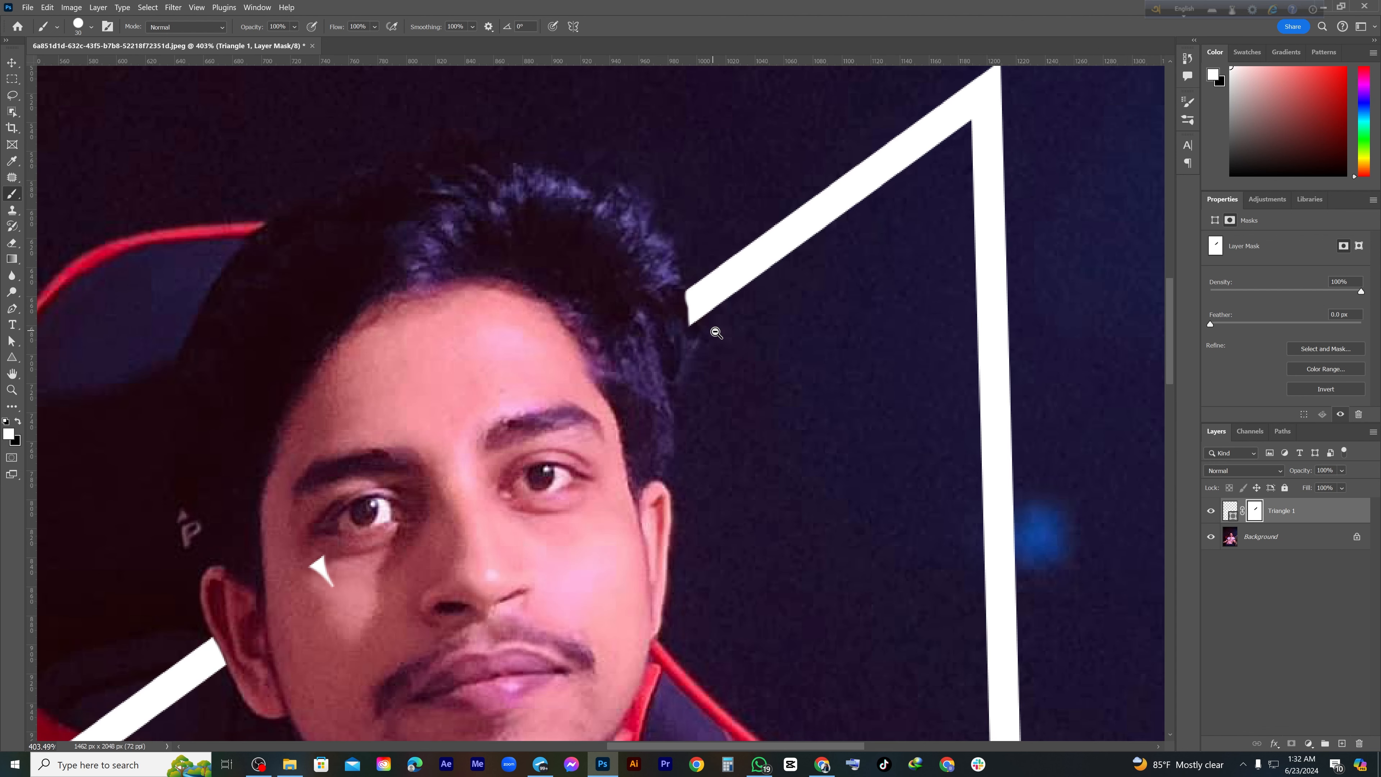
# - Paint black on the mask to hide the leftover fragment of the triangle's line on the cheek
pyautogui.scroll(2, 714, 332)
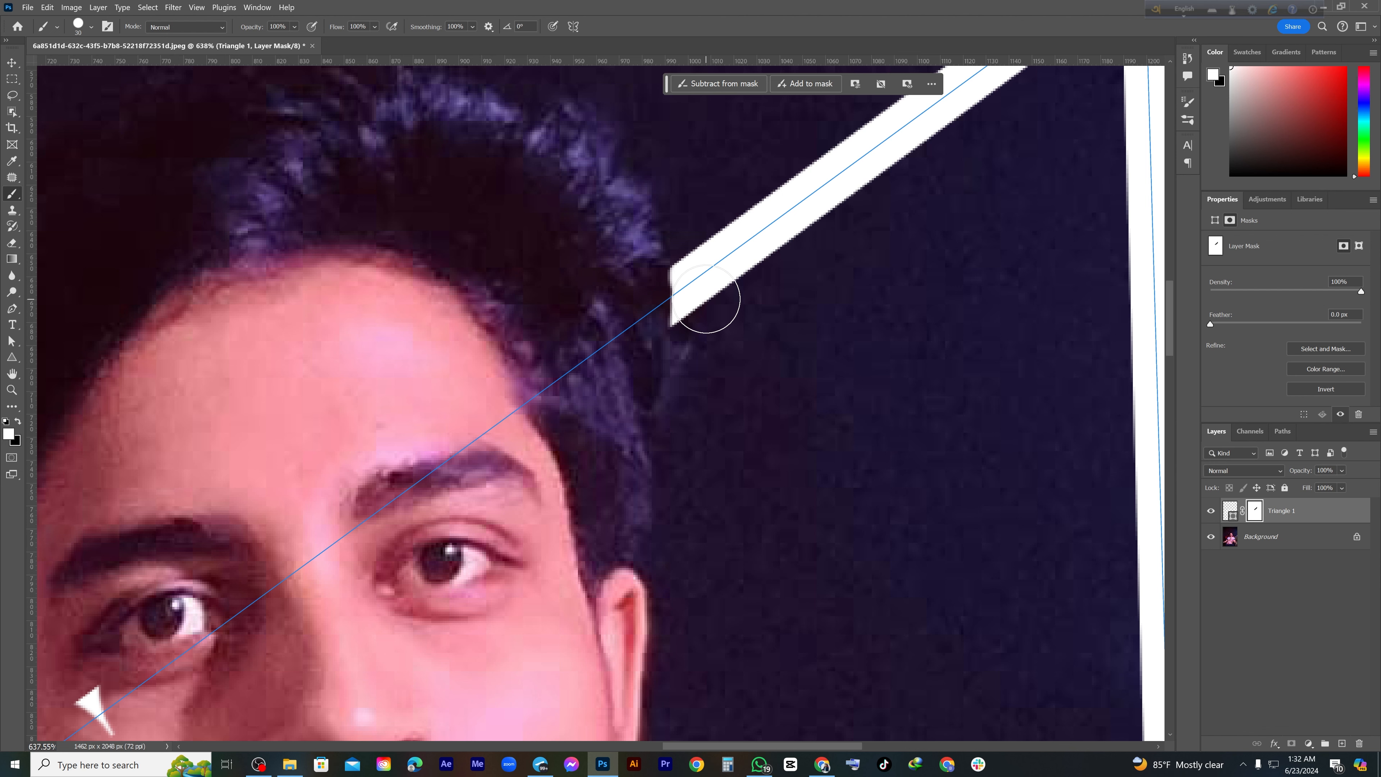
pyautogui.moveTo(565, 353); pyautogui.dragTo(410, 478)
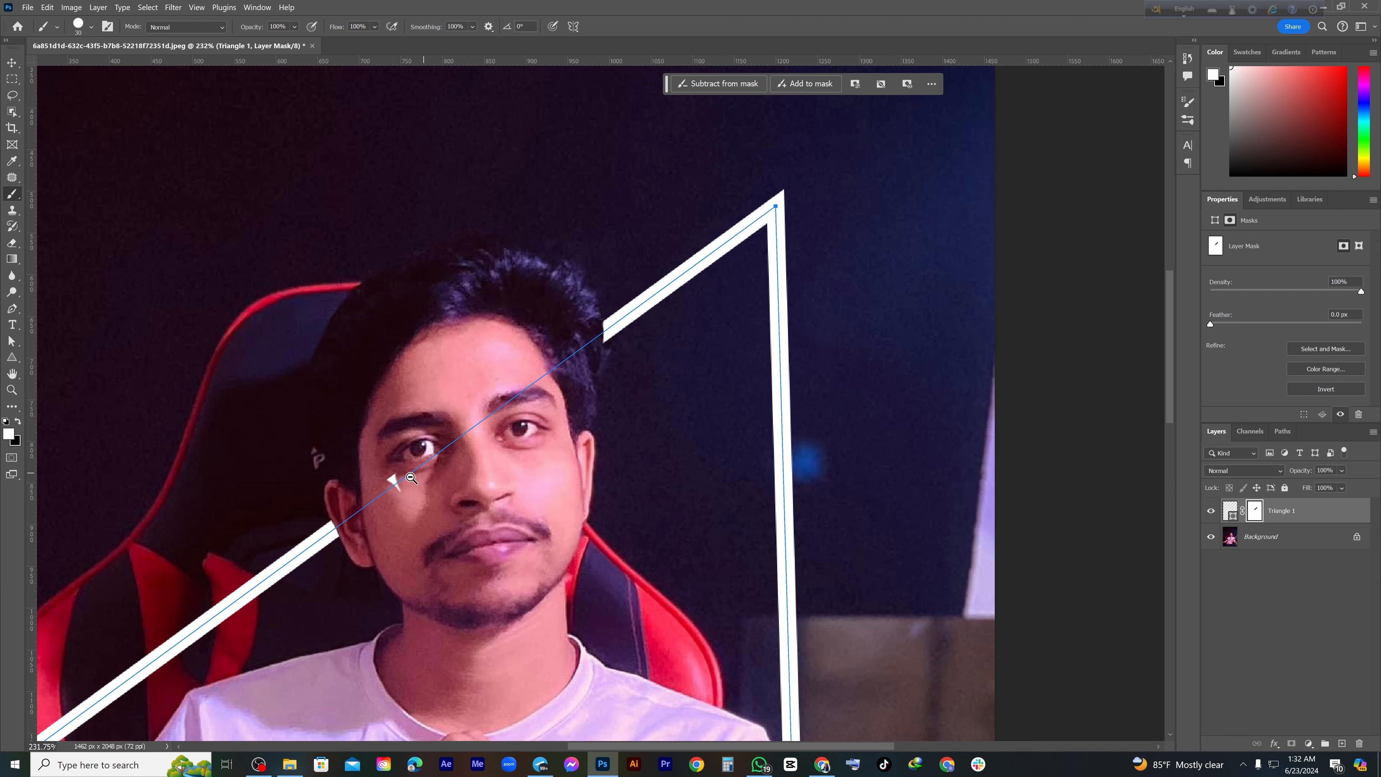
pyautogui.scroll(1, 410, 477)
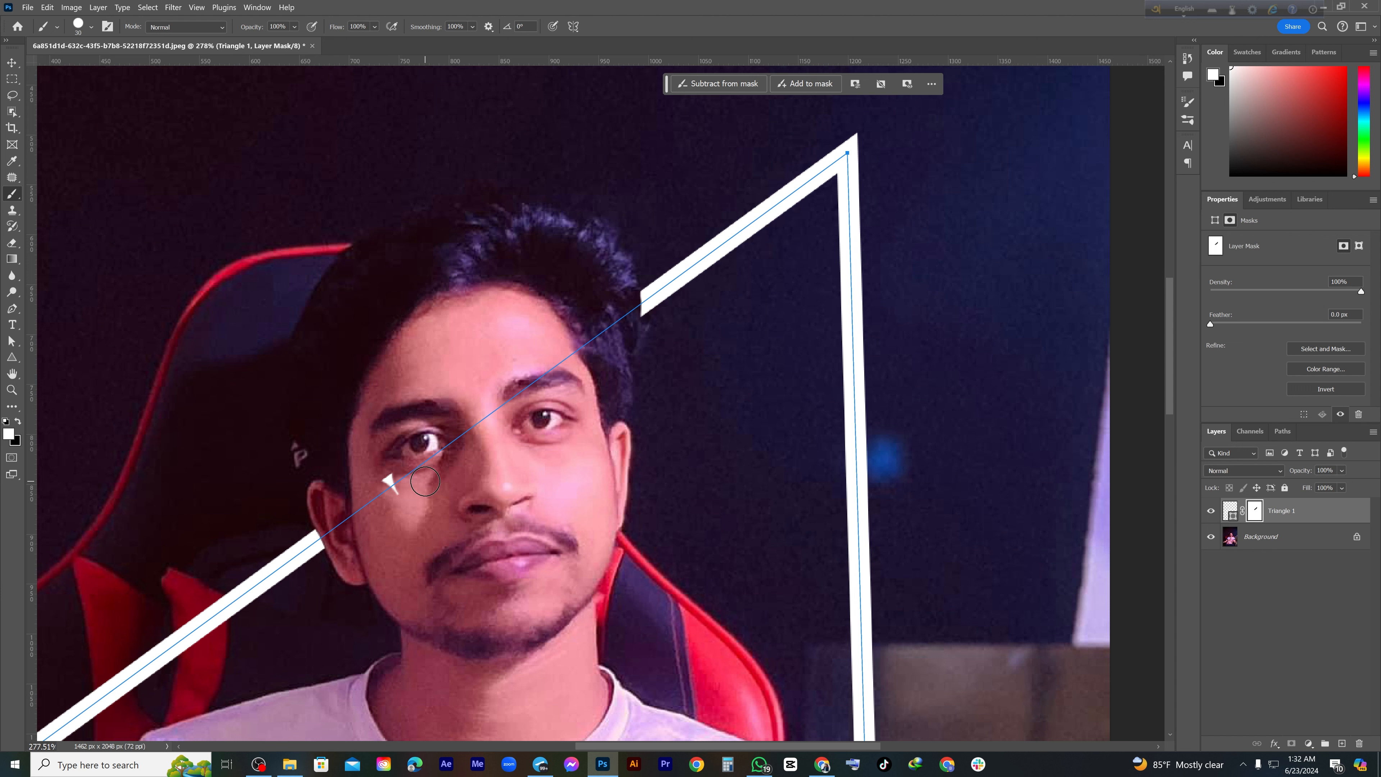
pyautogui.press('x')
pyautogui.scroll(-10, 405, 377)
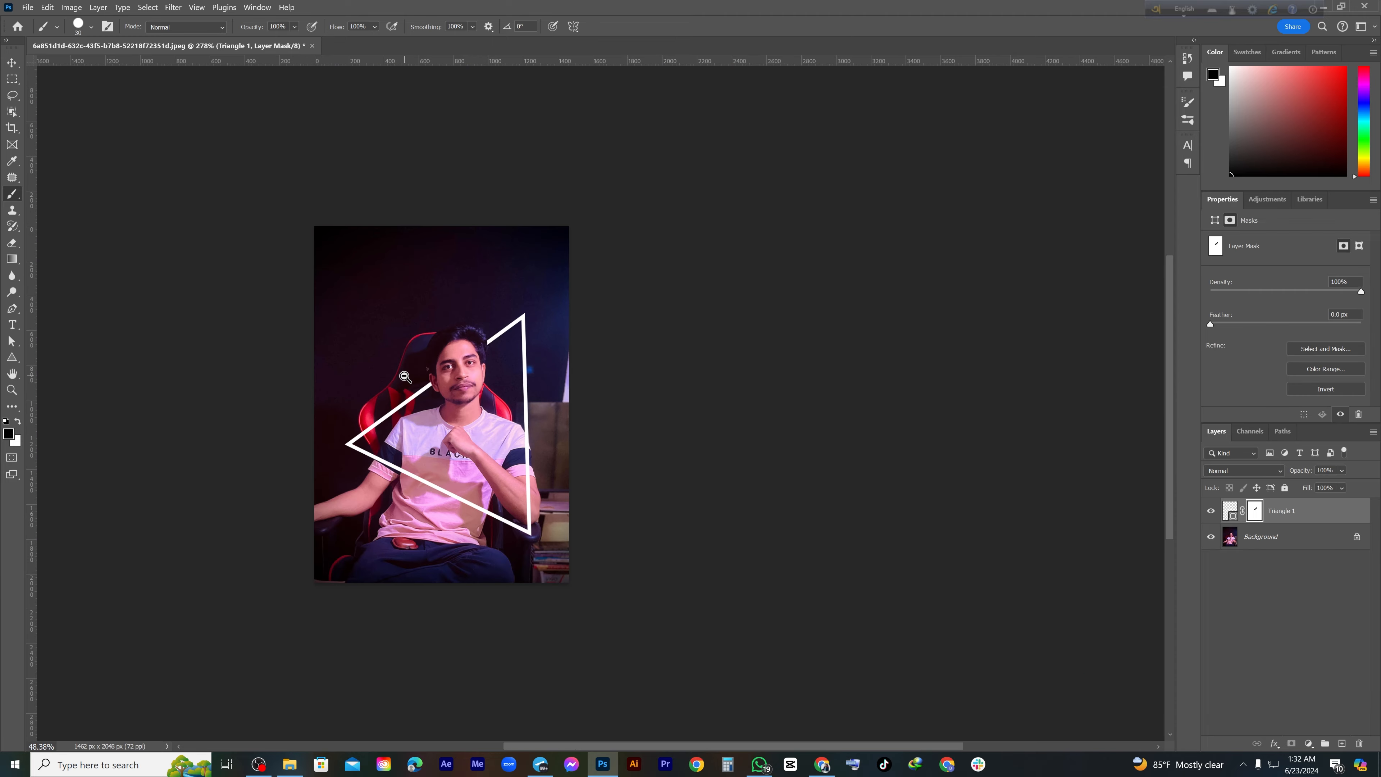
pyautogui.scroll(2, 404, 376)
# - Add an Outer Glow layer style to the triangle layer and set its colour to bright red #fd103e
pyautogui.click(1321, 514)
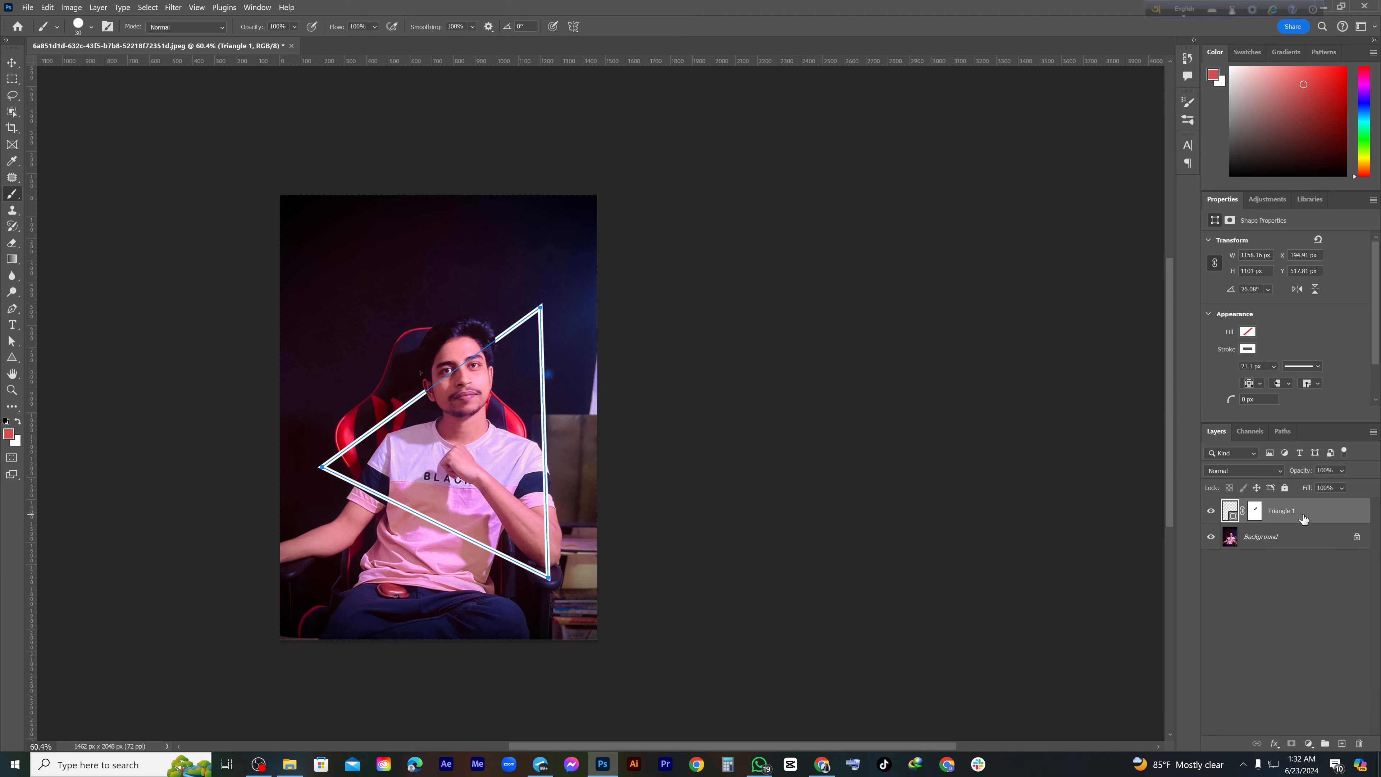
pyautogui.doubleClick(1321, 514)
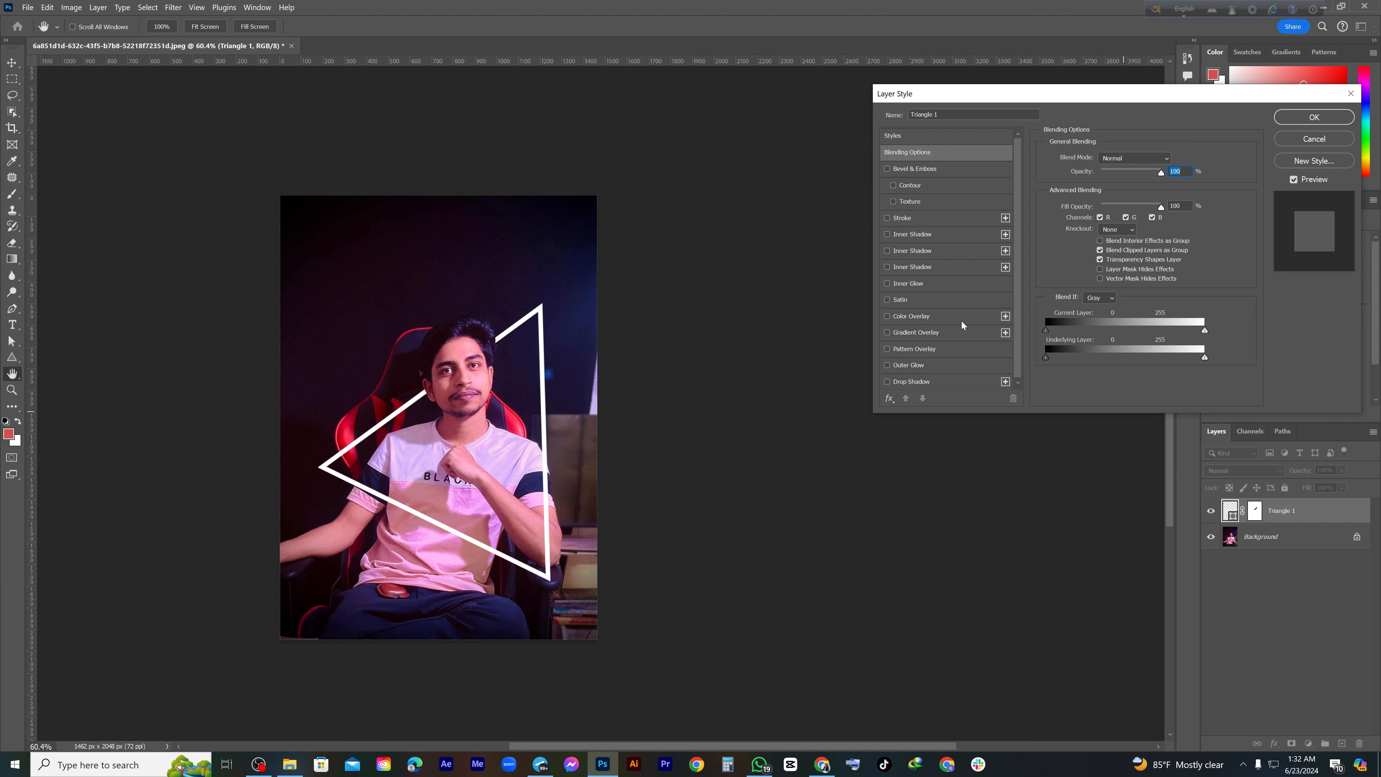
pyautogui.click(915, 365)
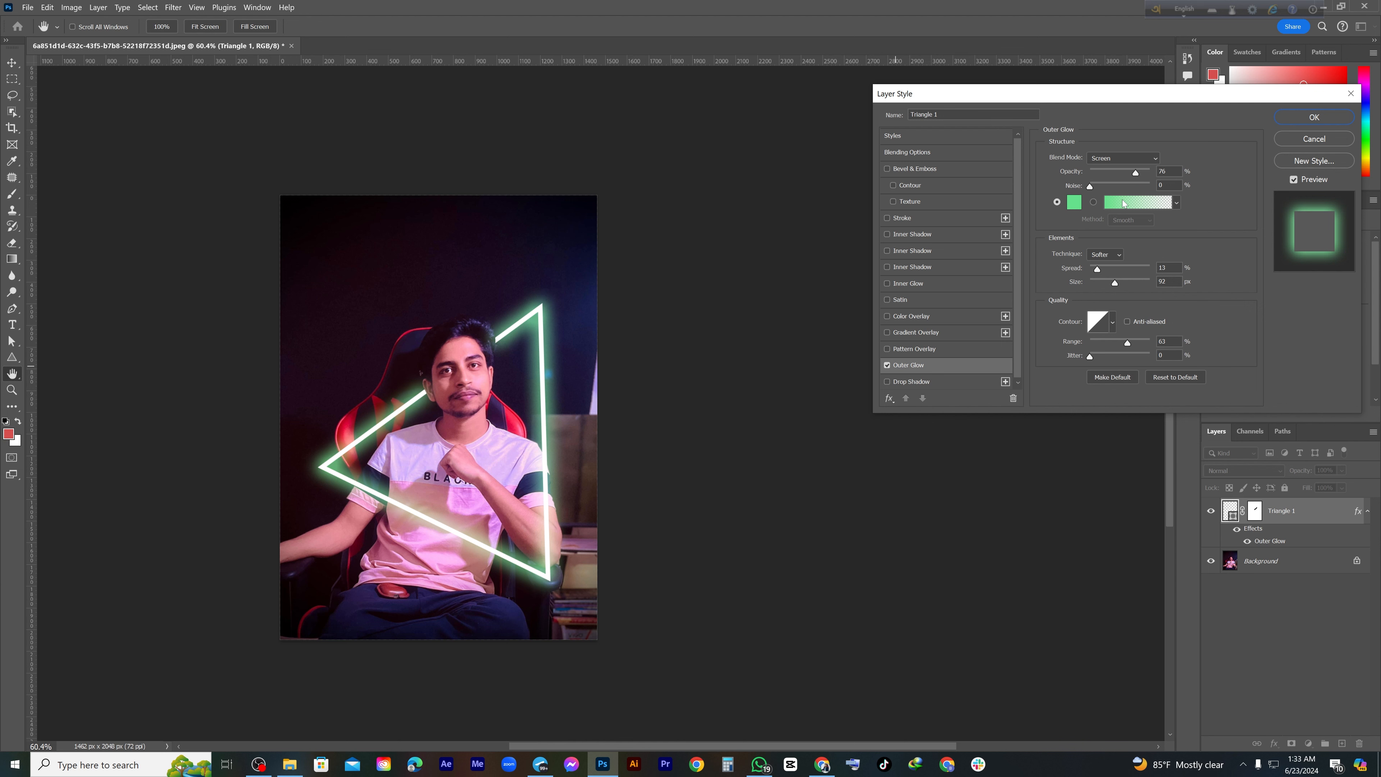
pyautogui.click(1074, 203)
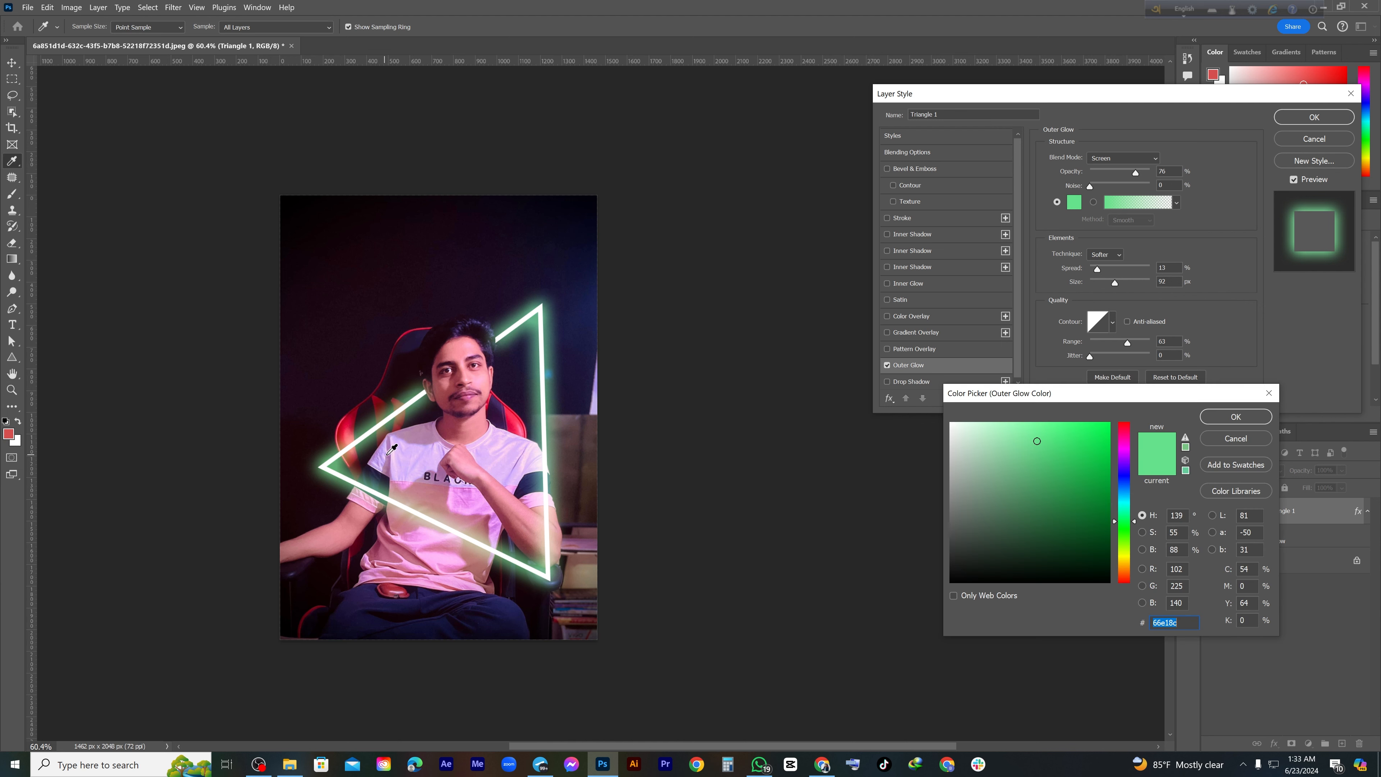
pyautogui.click(522, 418)
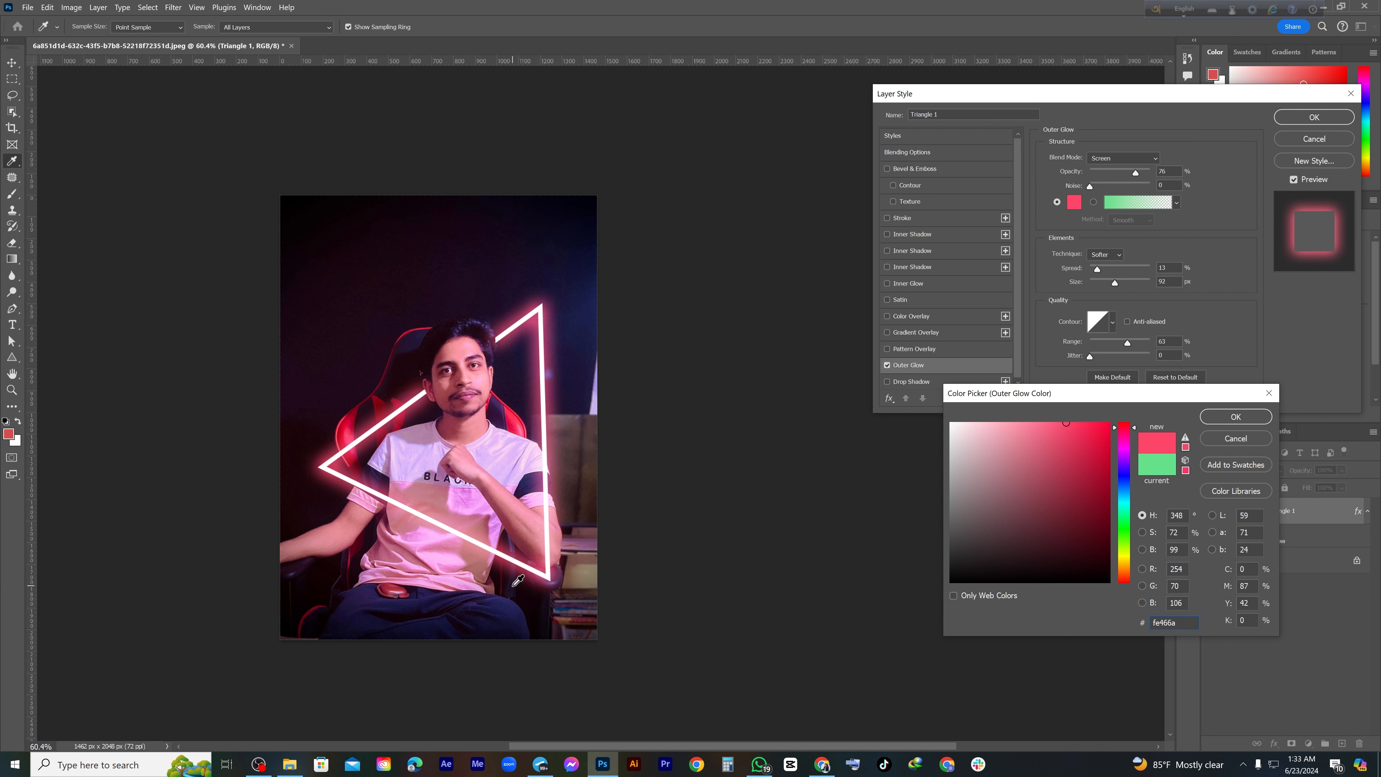
pyautogui.click(1111, 425)
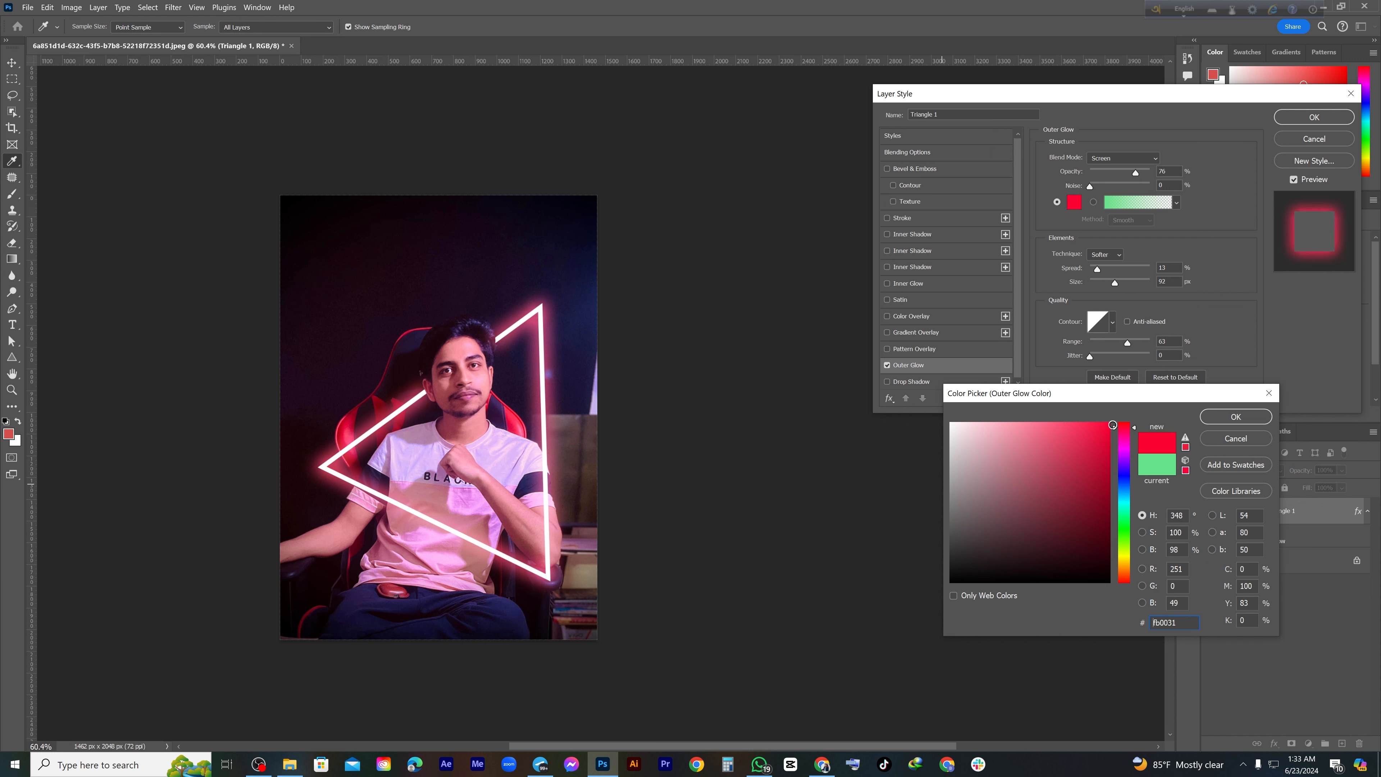
pyautogui.press('Return')
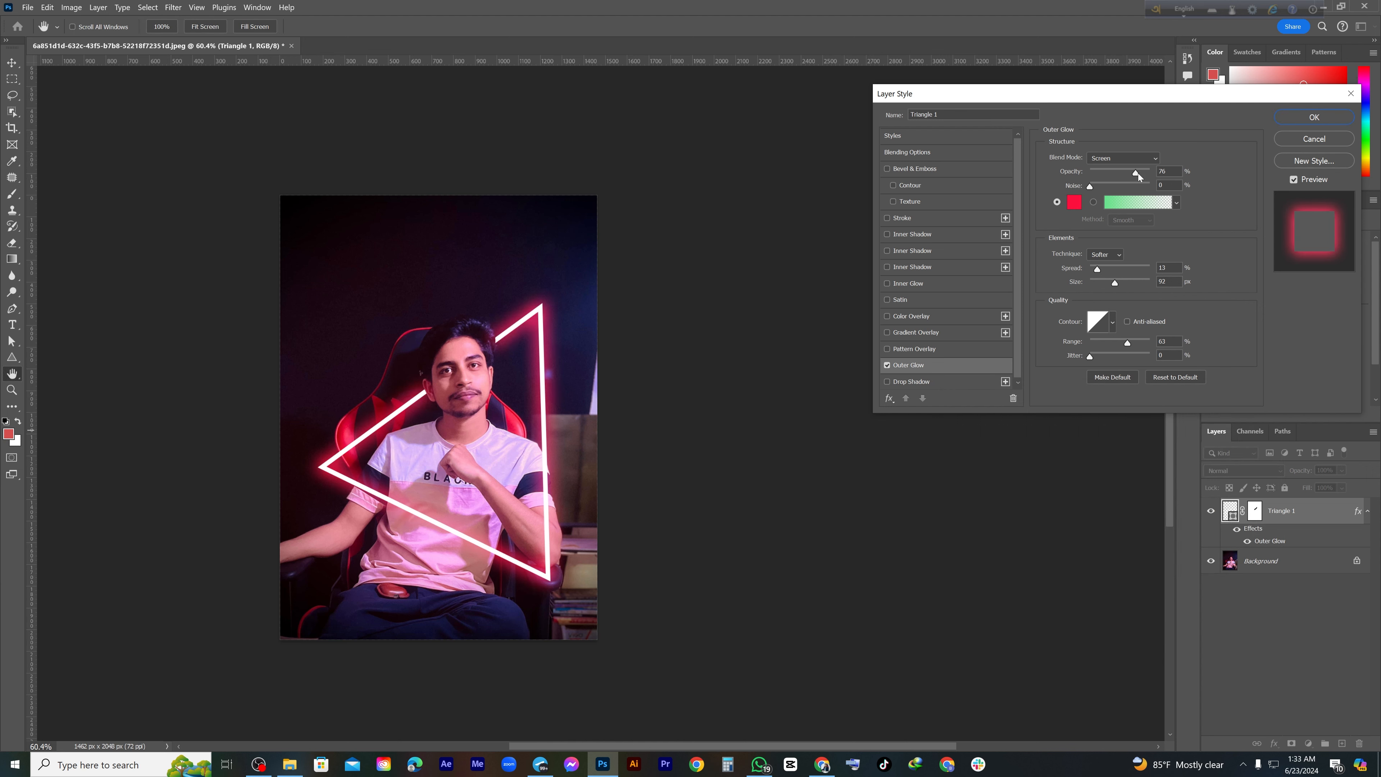
# - Set the outer glow's opacity to 72%, size to 46 px and range to 73%, keeping the Softer technique
pyautogui.moveTo(1138, 173); pyautogui.dragTo(1133, 173)
pyautogui.moveTo(1115, 283); pyautogui.dragTo(1104, 282)
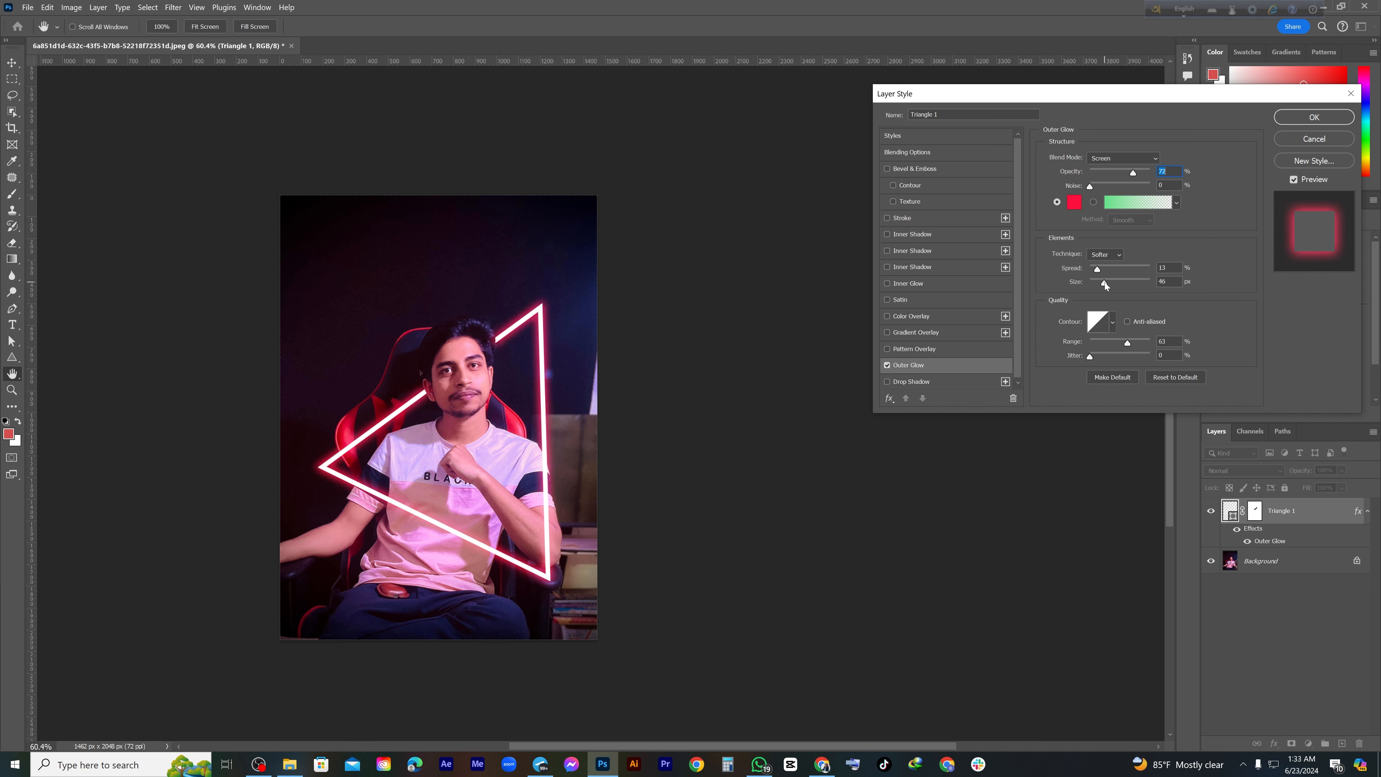
pyautogui.click(1105, 282)
pyautogui.moveTo(1099, 266); pyautogui.dragTo(1097, 267)
pyautogui.moveTo(1116, 347)
pyautogui.mouseDown()
pyautogui.moveTo(1084, 342)
pyautogui.moveTo(1140, 350)
pyautogui.moveTo(1131, 358)
pyautogui.mouseUp()
pyautogui.click(1102, 254)
pyautogui.click(1103, 254)
# - Try pale pink #dfbcc3 and blue #1e53c1 as the triangle's outer glow colour
pyautogui.click(1074, 202)
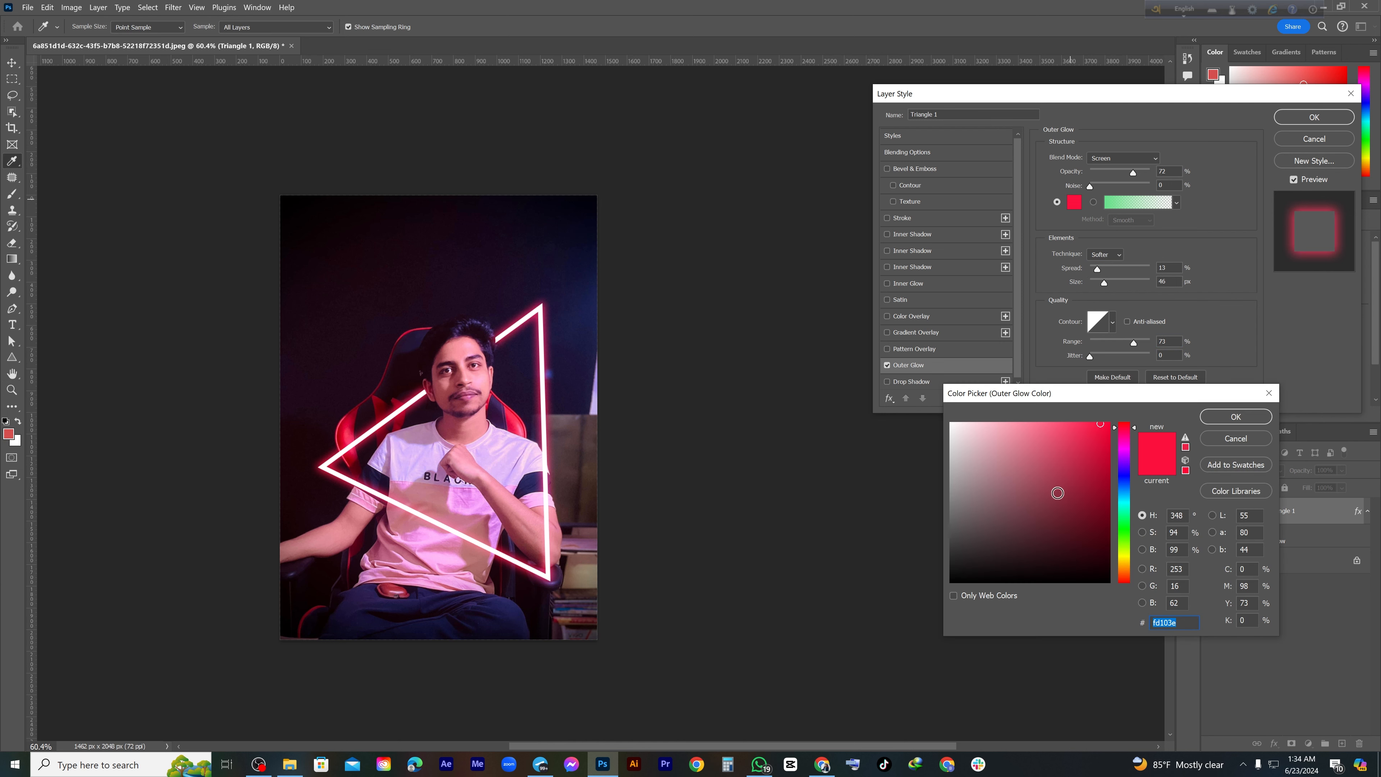
pyautogui.click(974, 441)
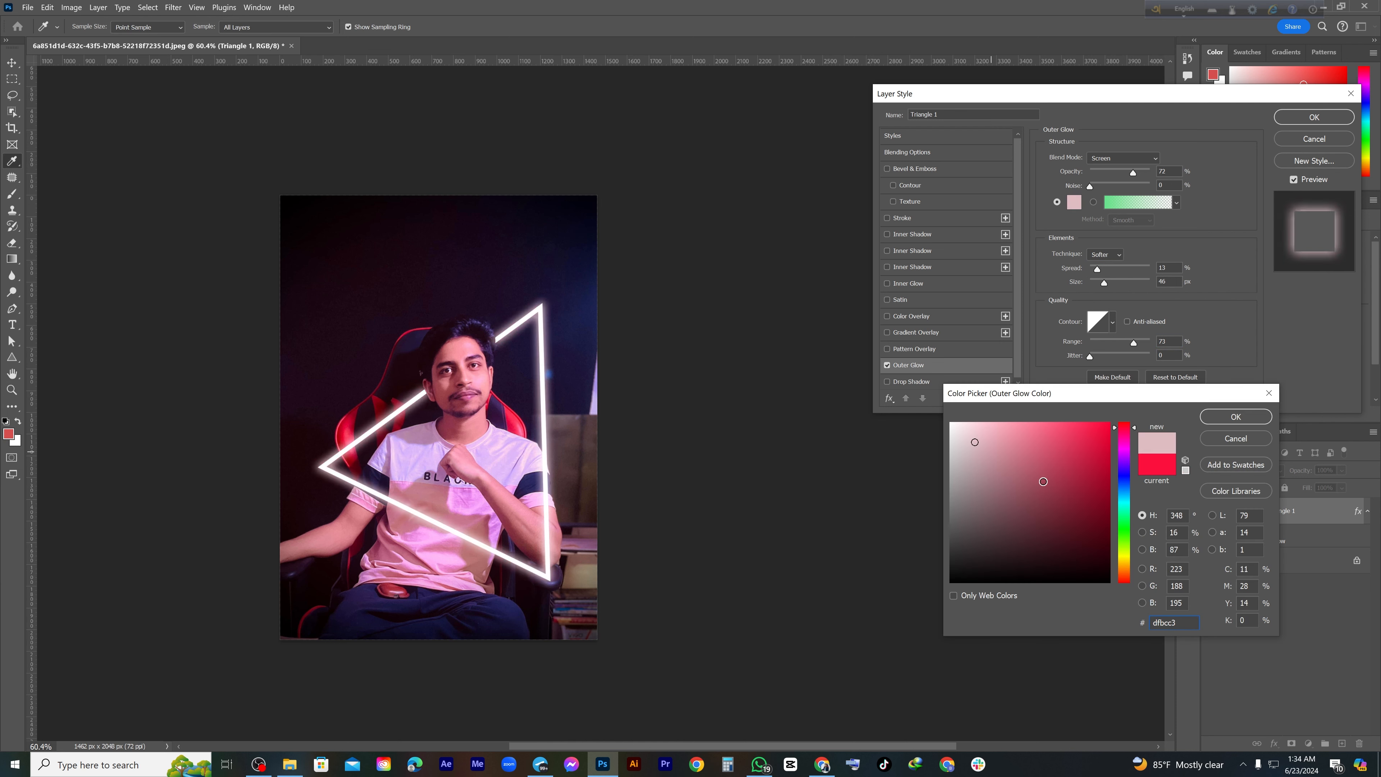
pyautogui.click(1123, 484)
pyautogui.click(1085, 460)
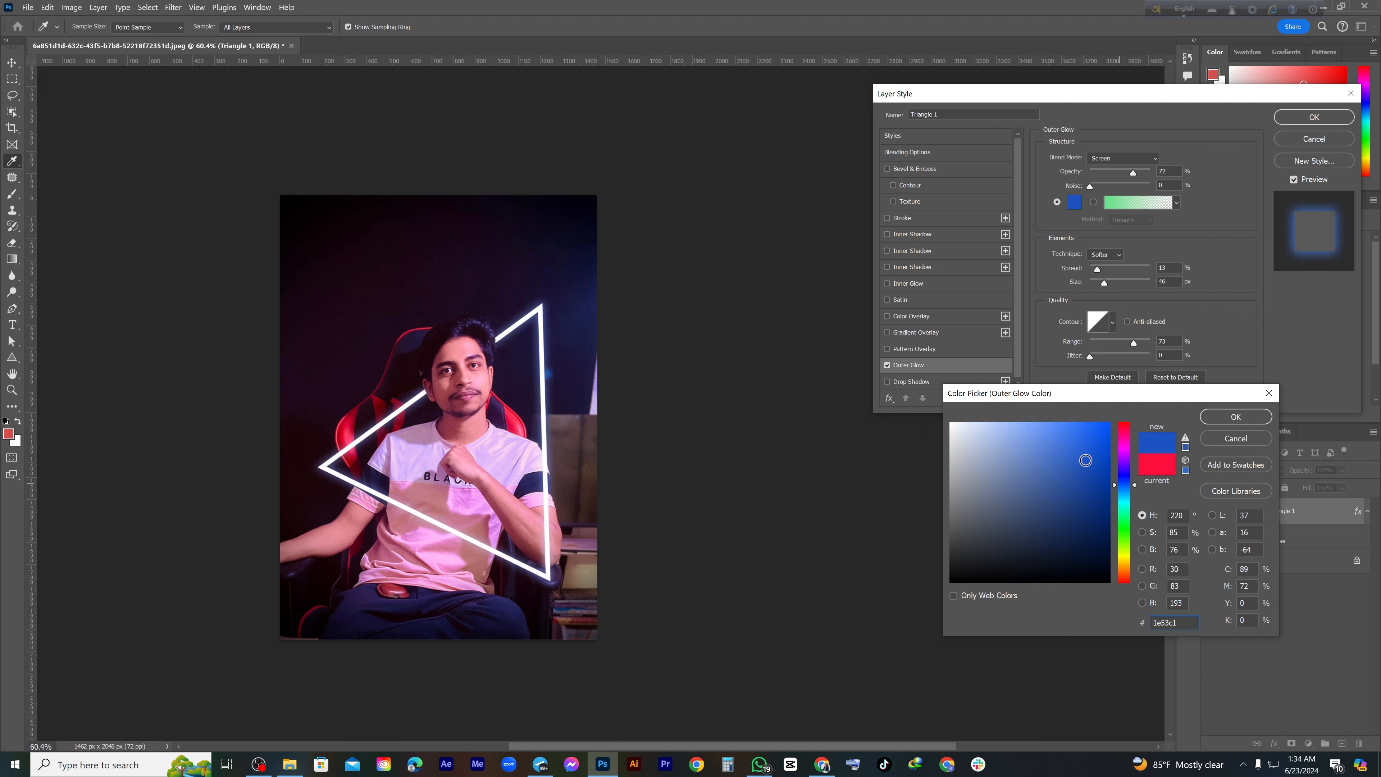
# - Set the outer glow colour to crimson #e1133e and apply the layer style
pyautogui.click(1123, 438)
pyautogui.click(1125, 436)
pyautogui.click(1123, 428)
pyautogui.click(1096, 441)
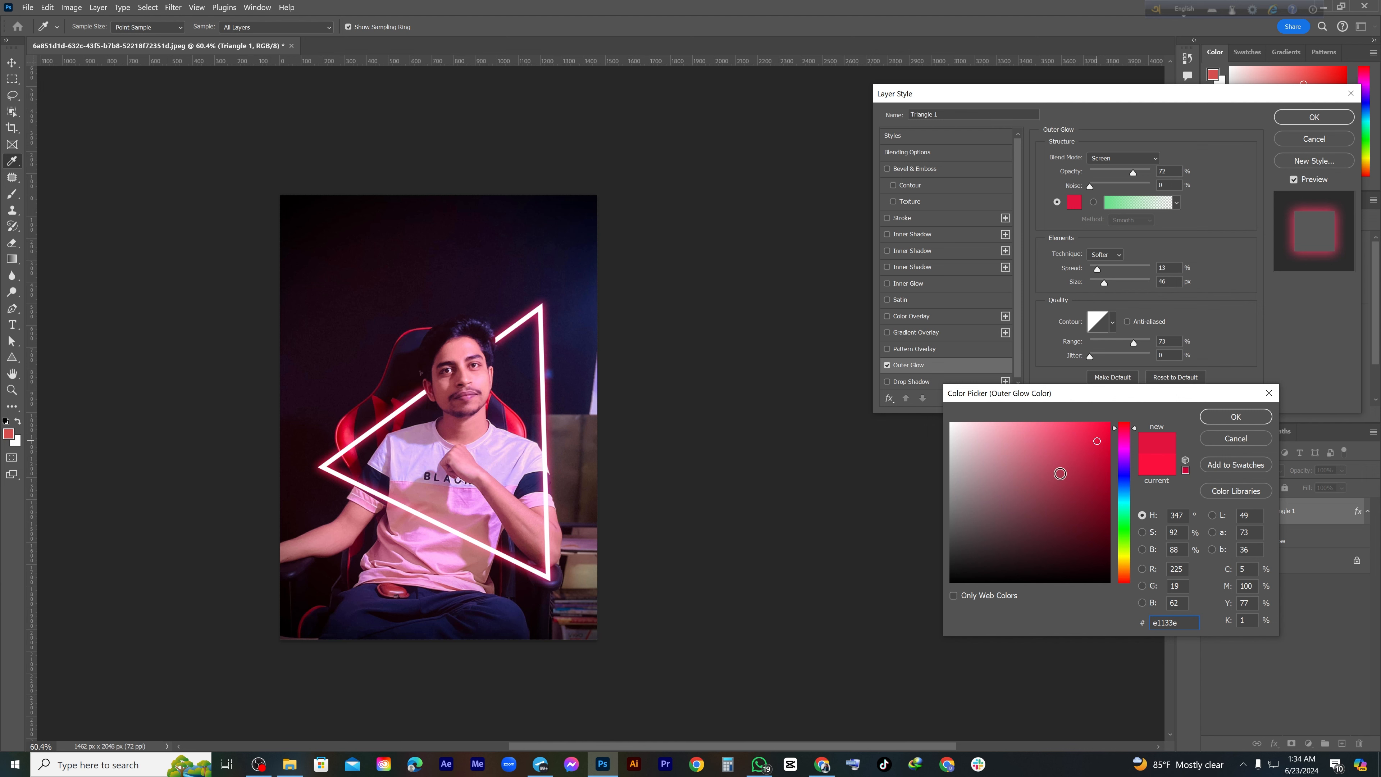
pyautogui.press('Return')
pyautogui.press('Return')
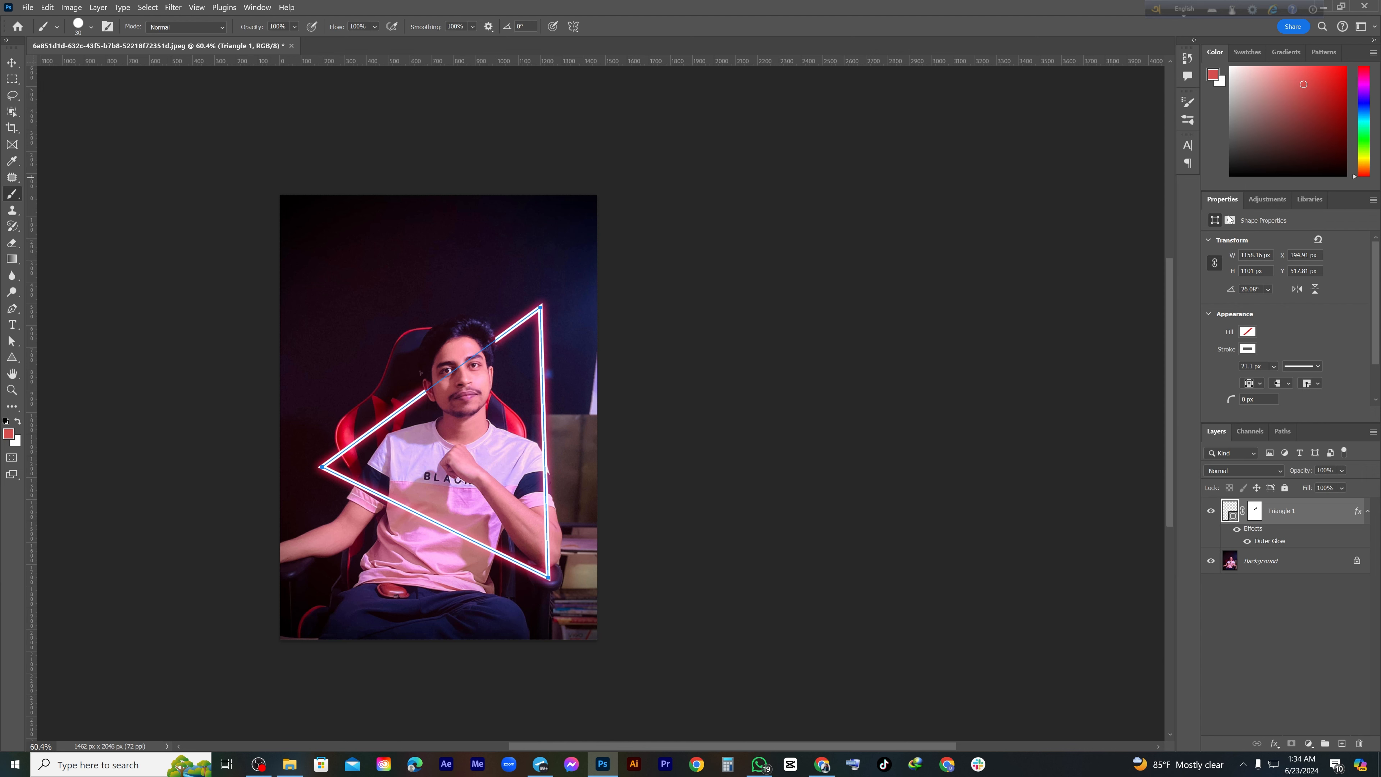
# - Add a Hue/Saturation adjustment layer above the triangle layer and enable its Colorize option
pyautogui.click(1259, 615)
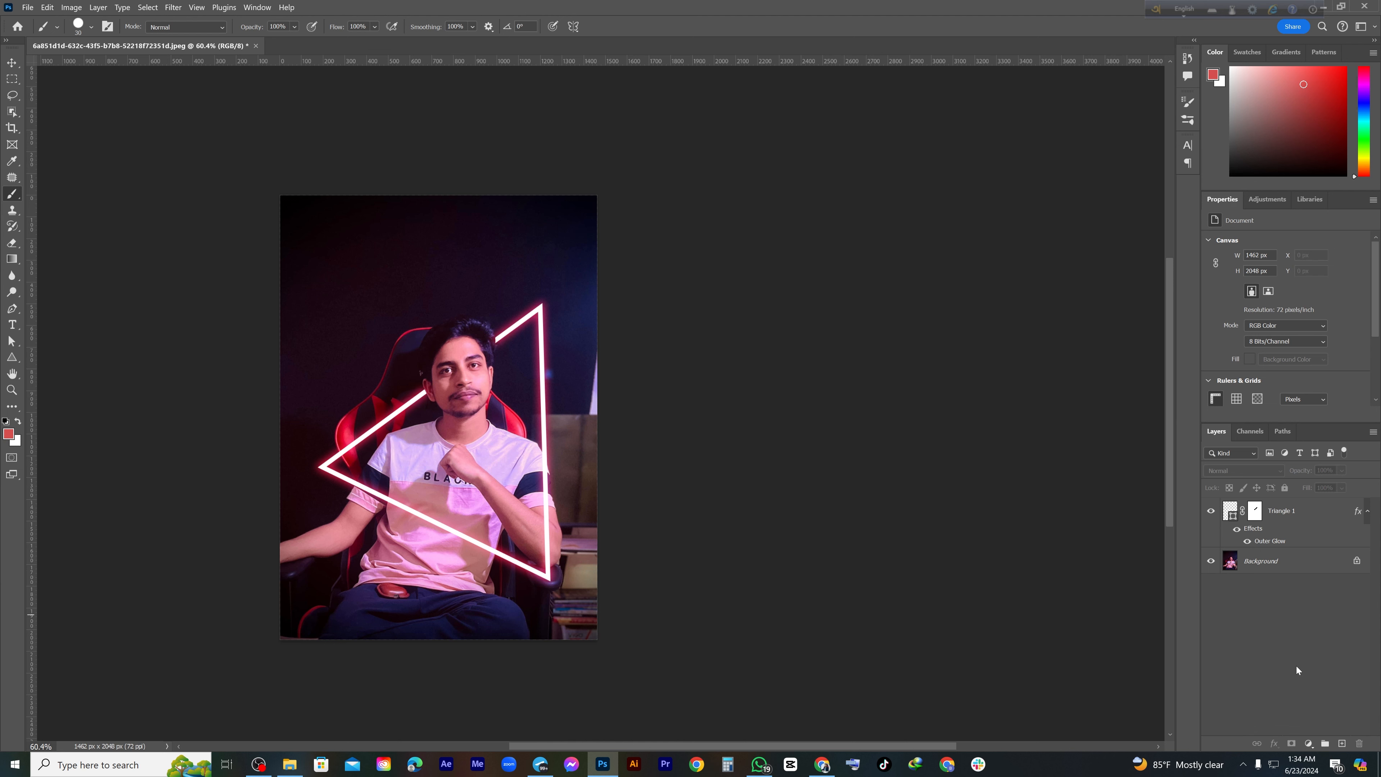
pyautogui.click(1267, 200)
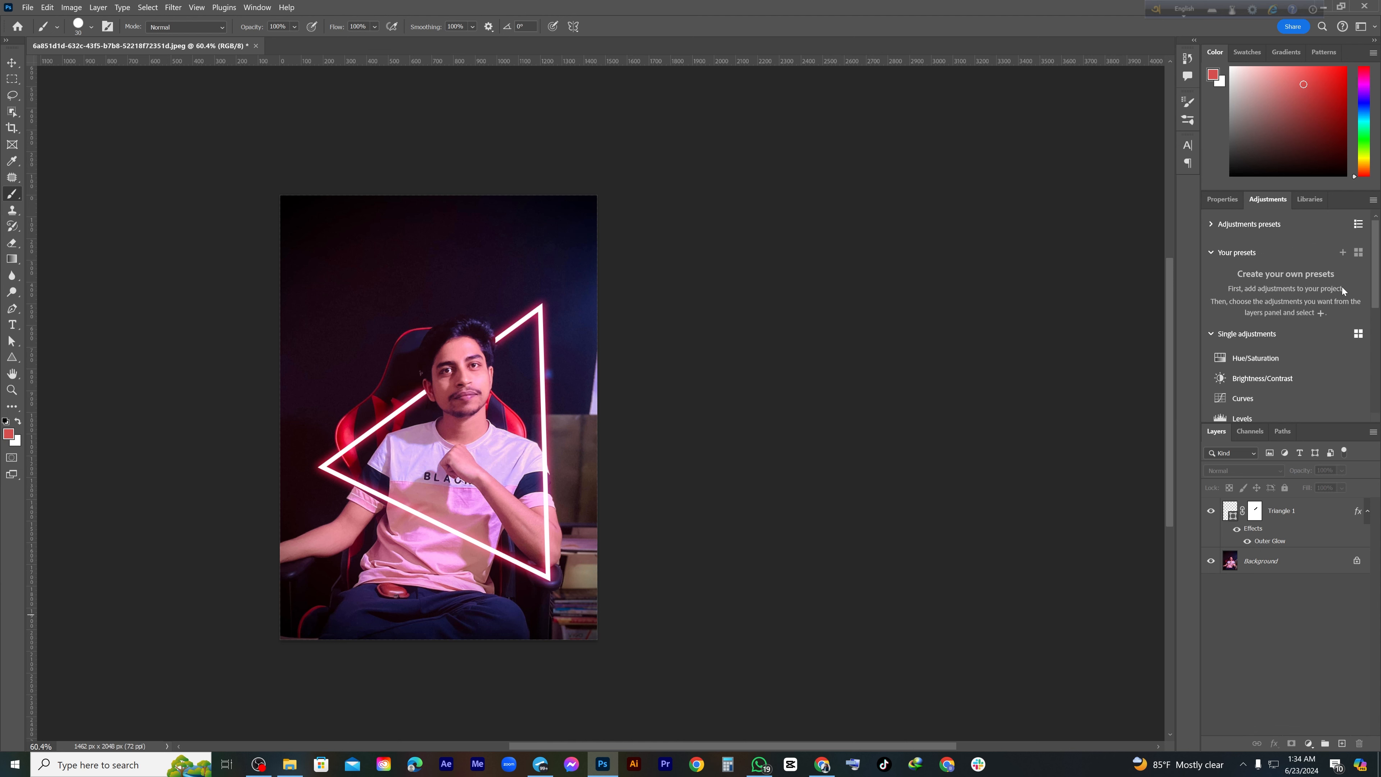
pyautogui.scroll(-3, 1299, 301)
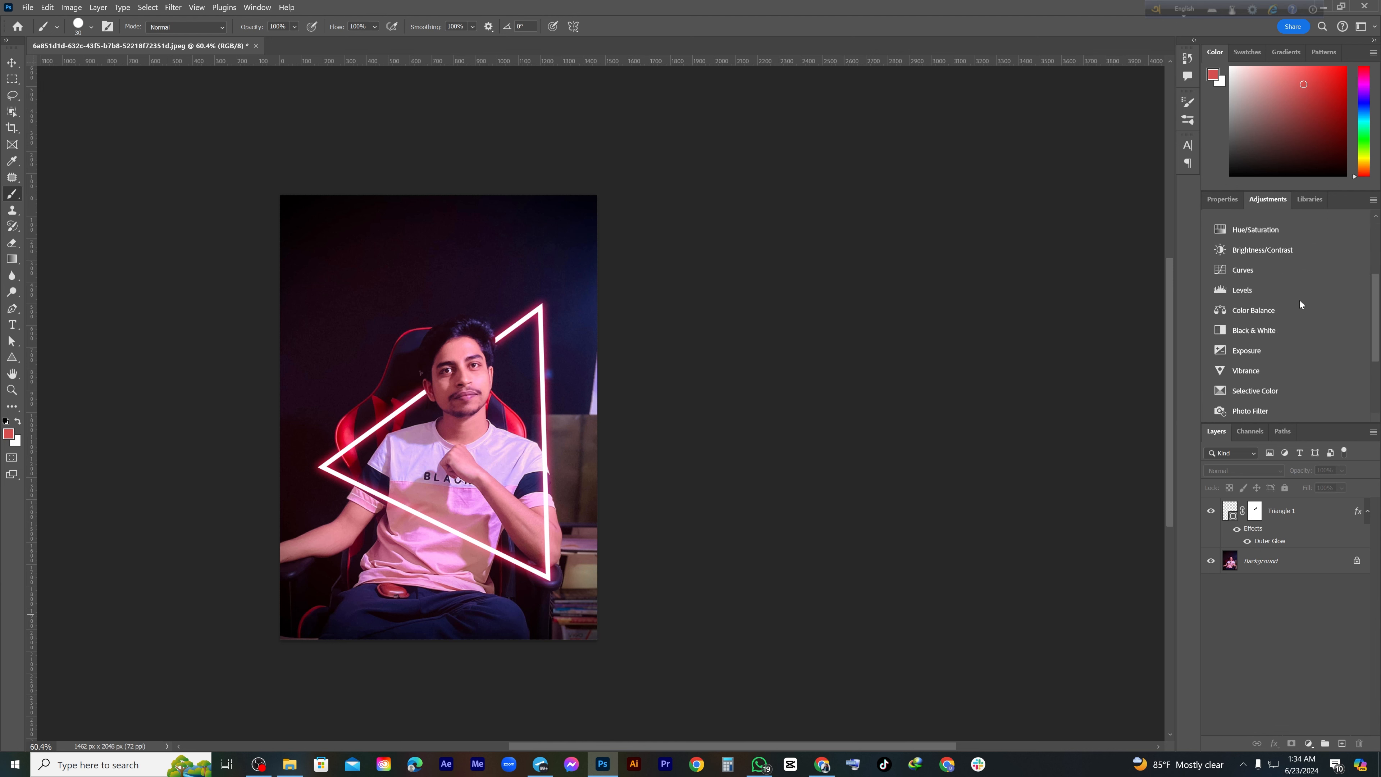
pyautogui.click(1255, 229)
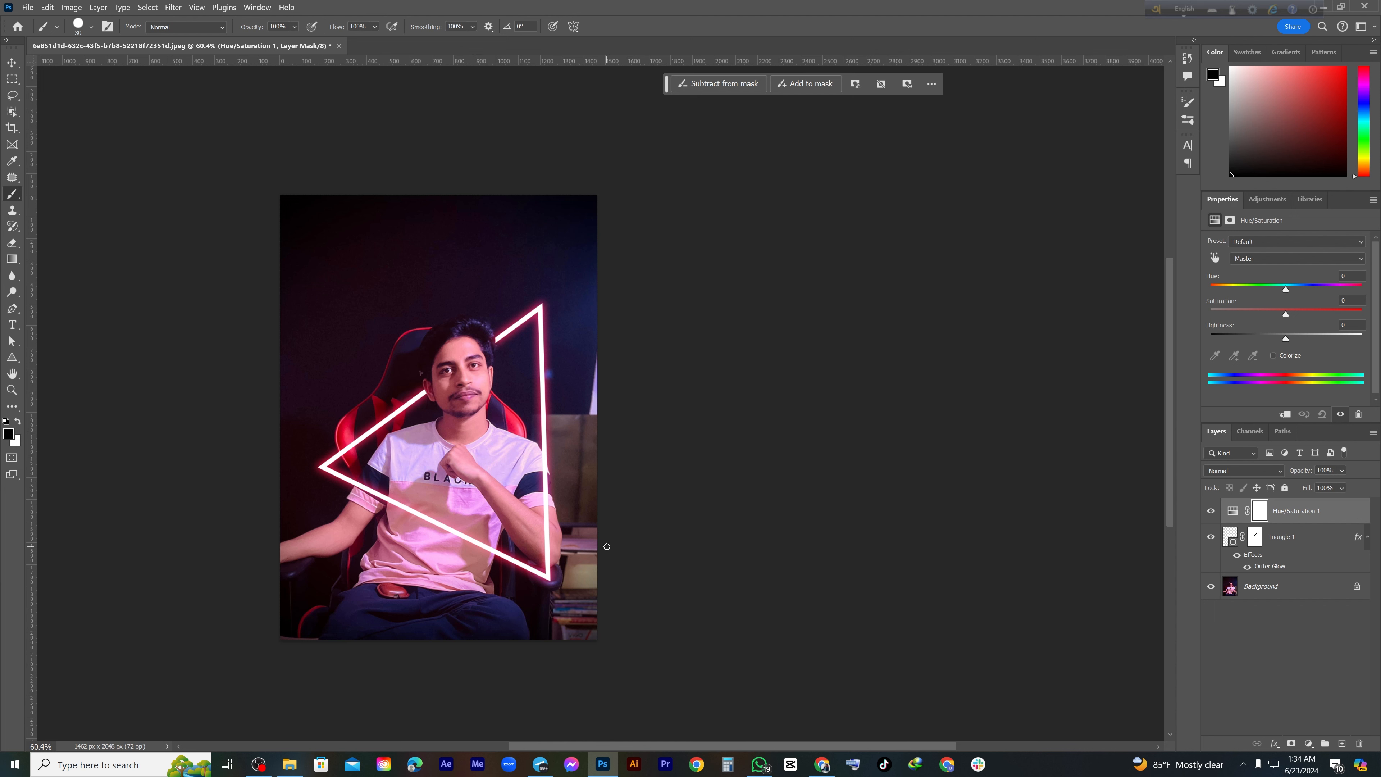
pyautogui.click(1273, 355)
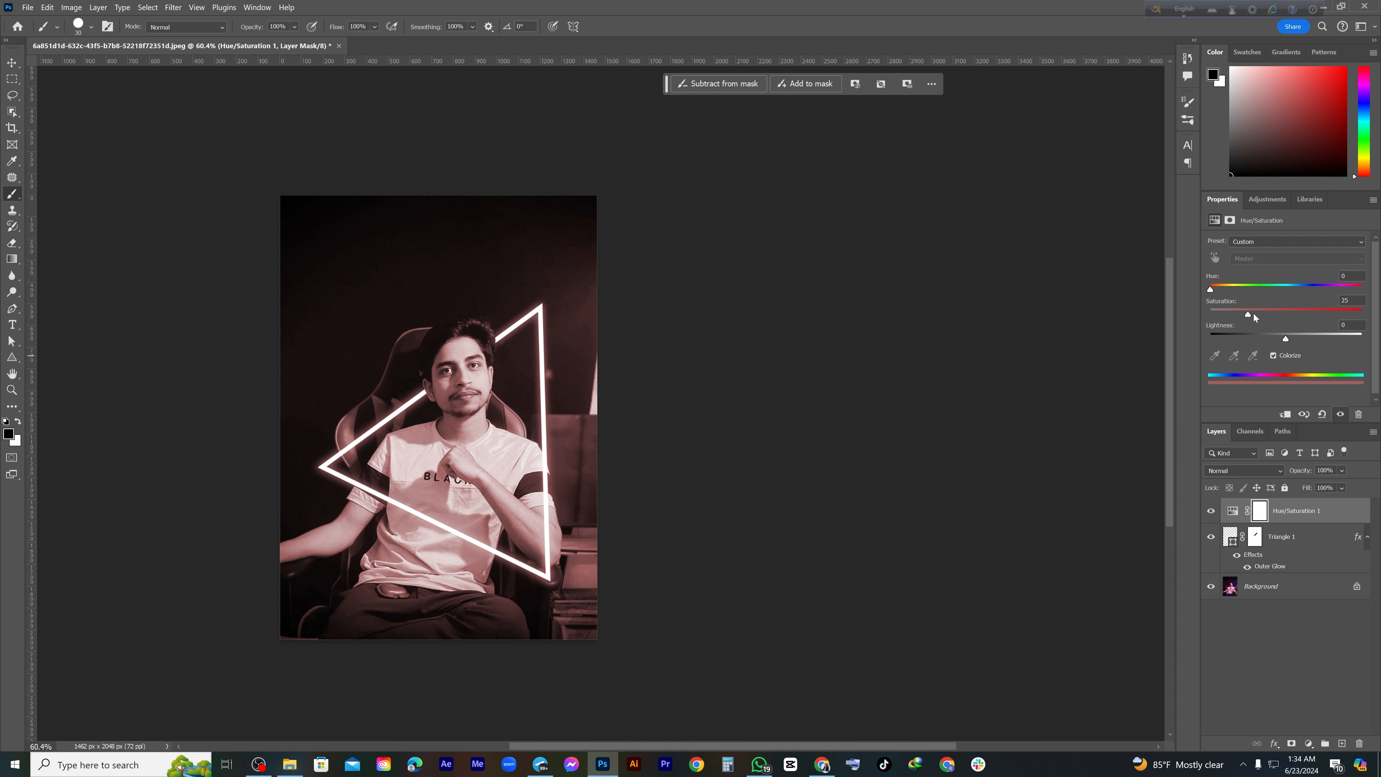
# - Tint the whole image red by setting the adjustment's hue to 360, saturation to 44 and lightness to -17
pyautogui.click(1259, 286)
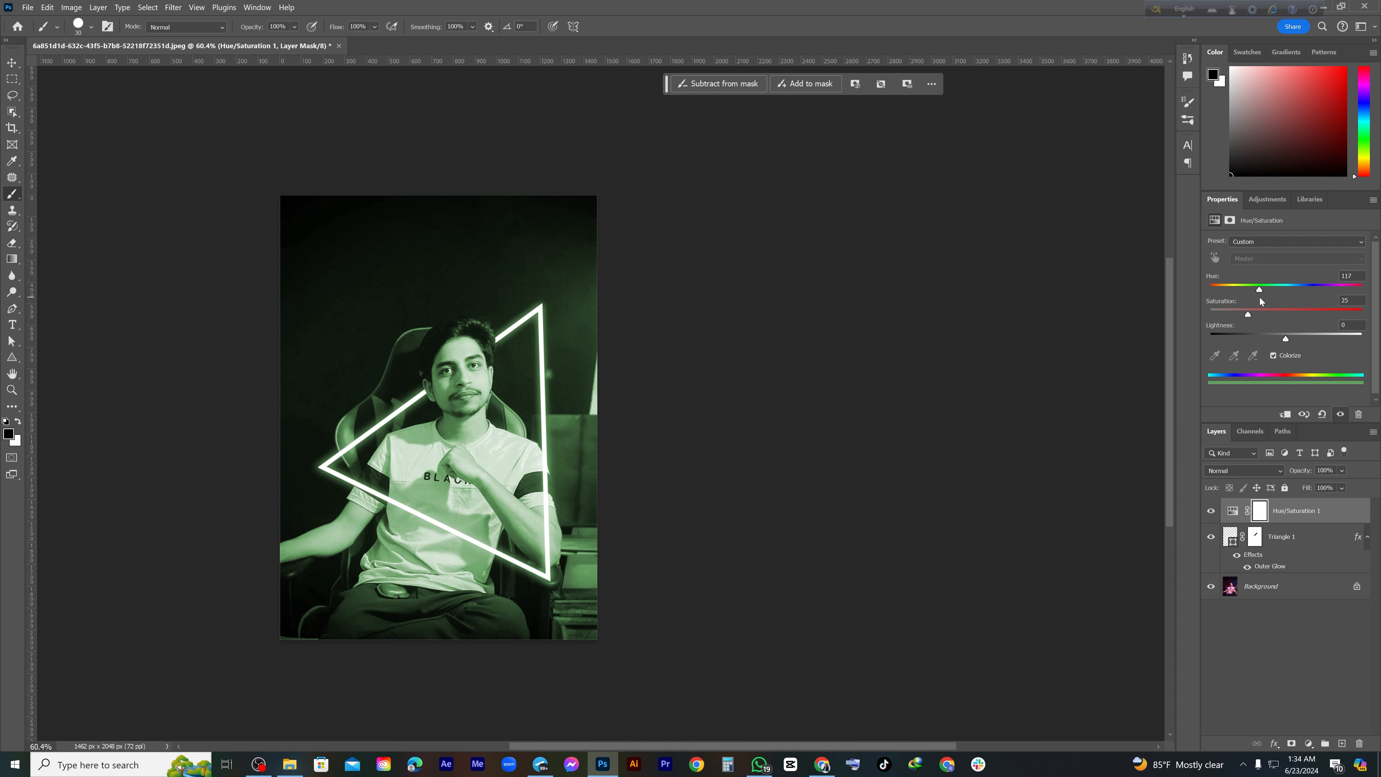
pyautogui.click(1275, 310)
pyautogui.click(1296, 337)
pyautogui.moveTo(1296, 336); pyautogui.dragTo(1280, 337)
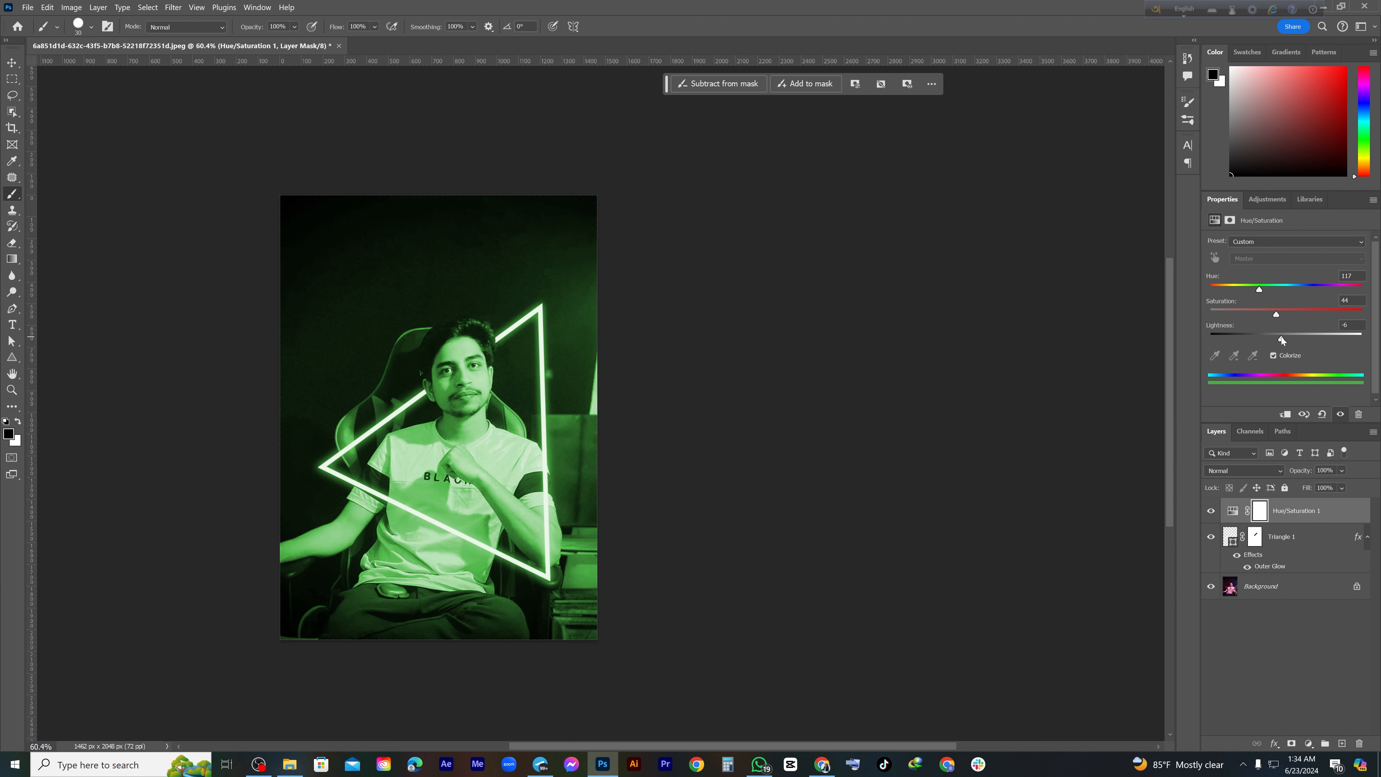
pyautogui.moveTo(1280, 336); pyautogui.dragTo(1272, 337)
pyautogui.click(1309, 287)
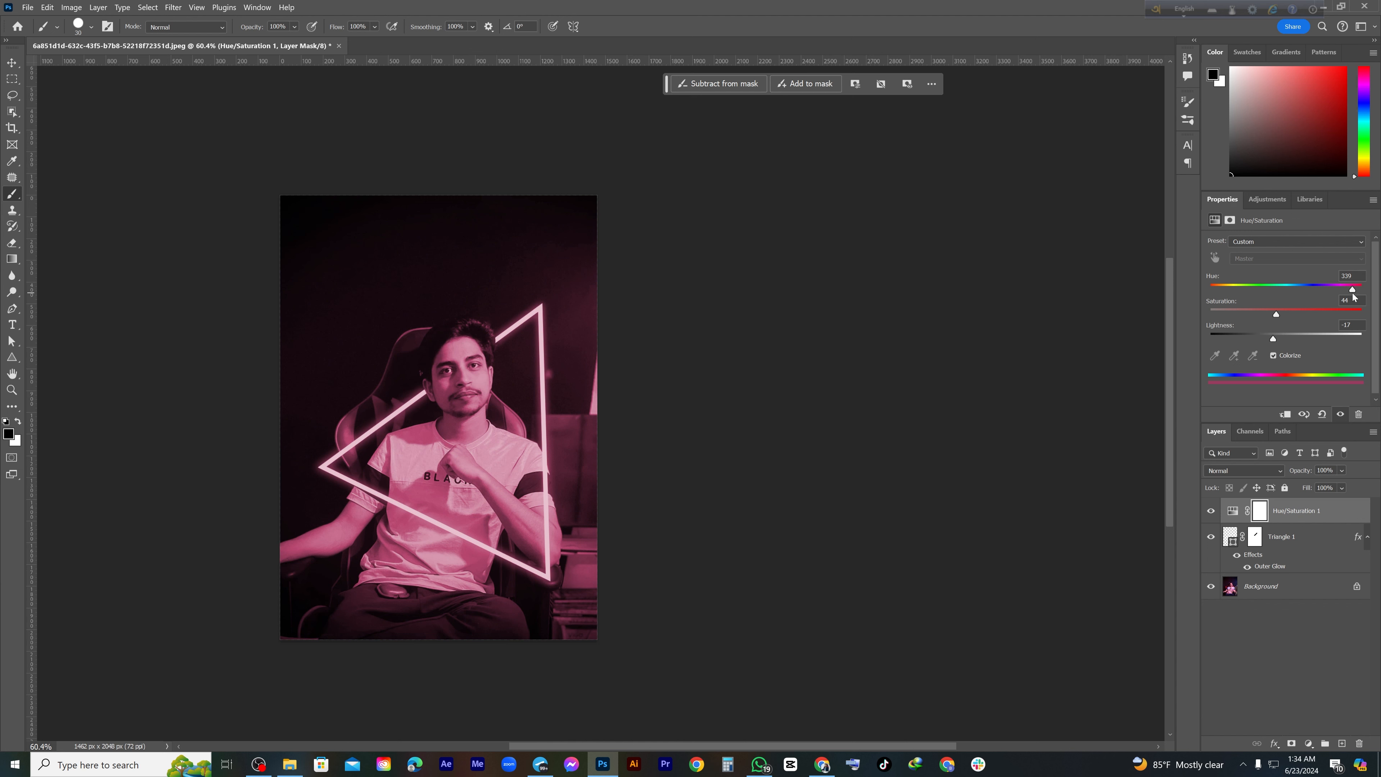
pyautogui.moveTo(1353, 294); pyautogui.dragTo(1286, 291)
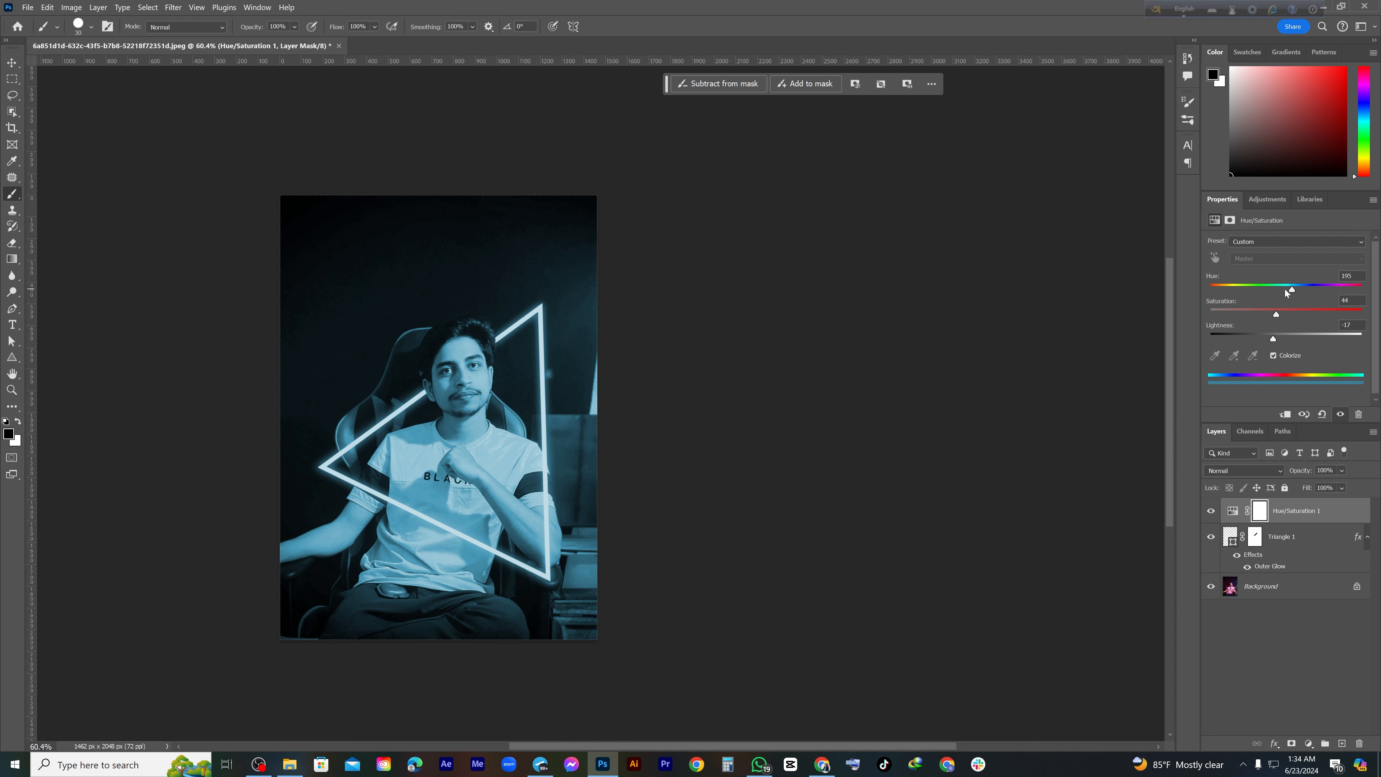
pyautogui.moveTo(1284, 290); pyautogui.dragTo(1363, 299)
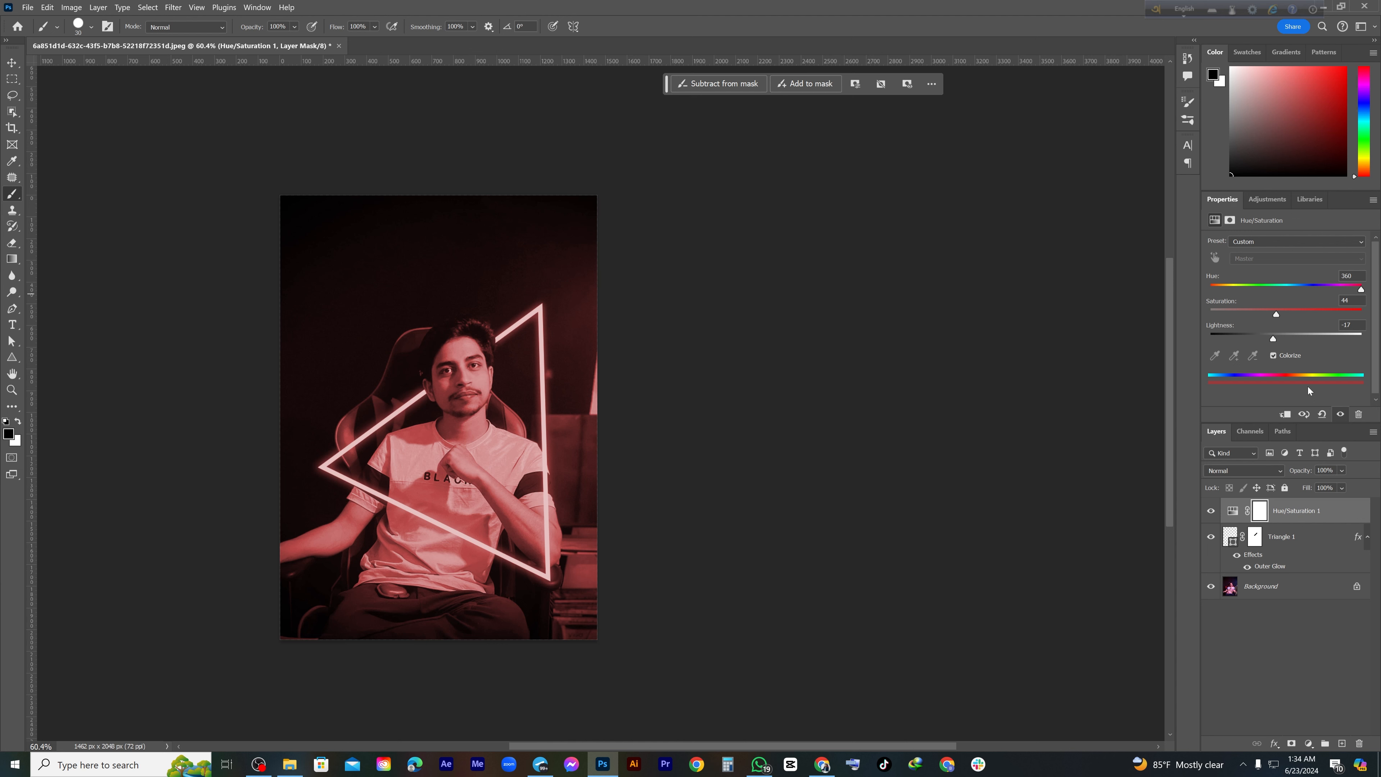
# - Try the adjustment without Colorize at hue -4, saturation +12 and lightness -13, and re-enable Colorize
pyautogui.click(1281, 354)
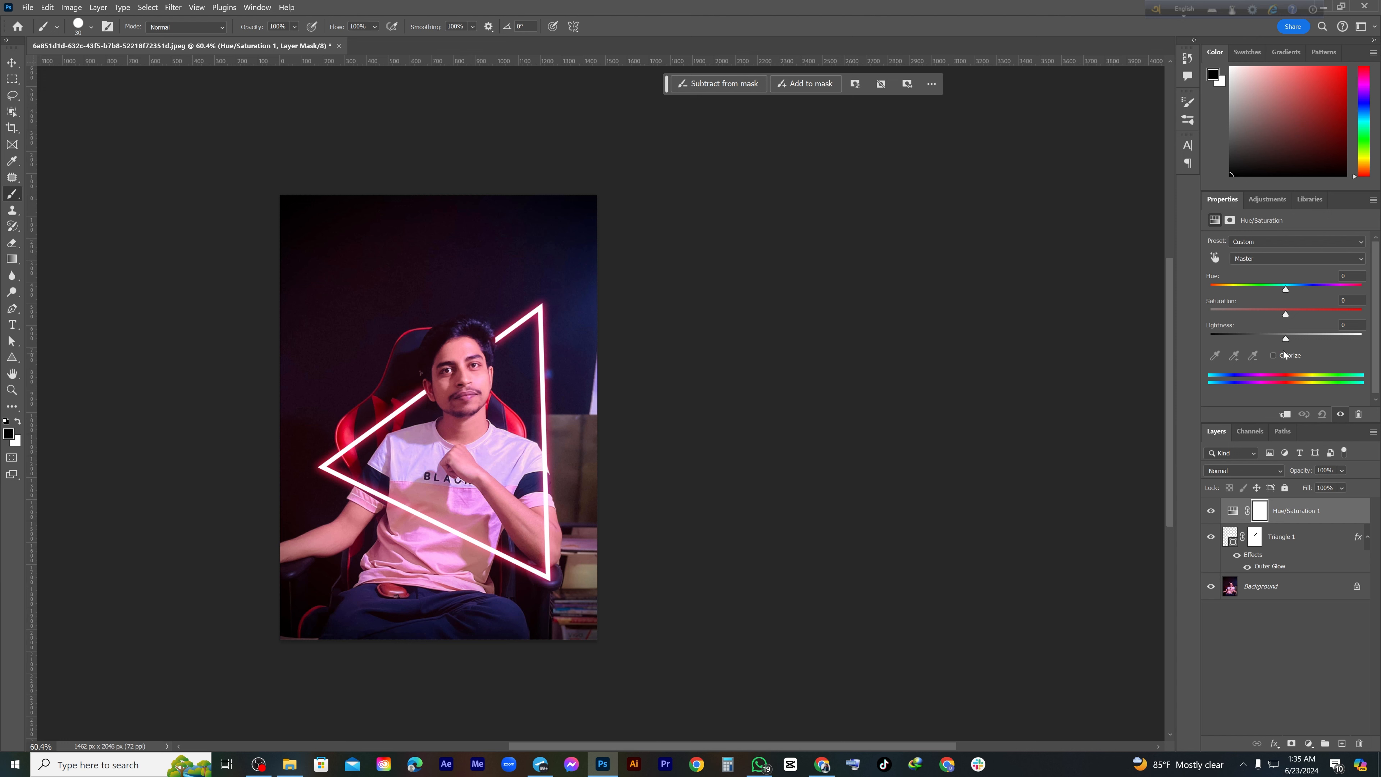
pyautogui.moveTo(1285, 315); pyautogui.dragTo(1295, 319)
pyautogui.moveTo(1285, 342); pyautogui.dragTo(1274, 337)
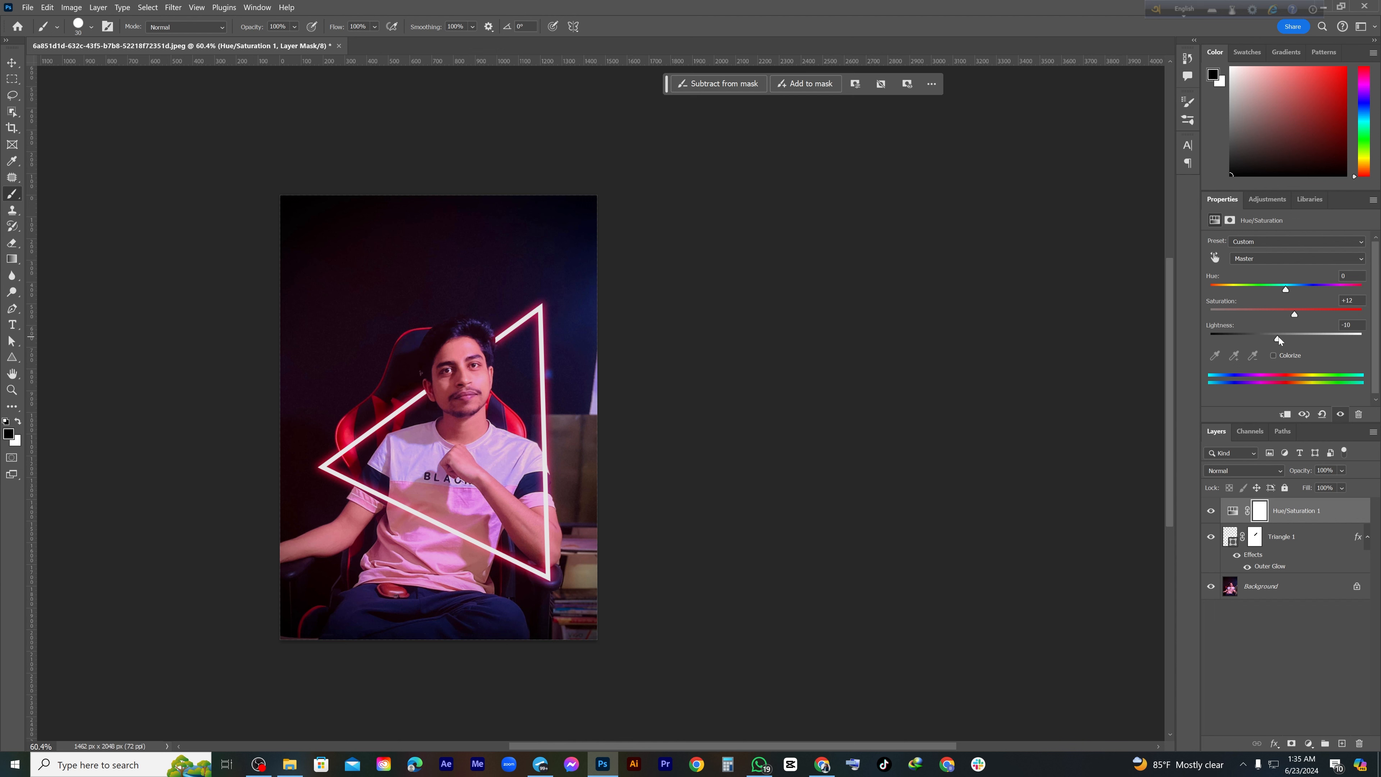
pyautogui.moveTo(1278, 337); pyautogui.dragTo(1275, 337)
pyautogui.moveTo(1285, 288); pyautogui.dragTo(1215, 286)
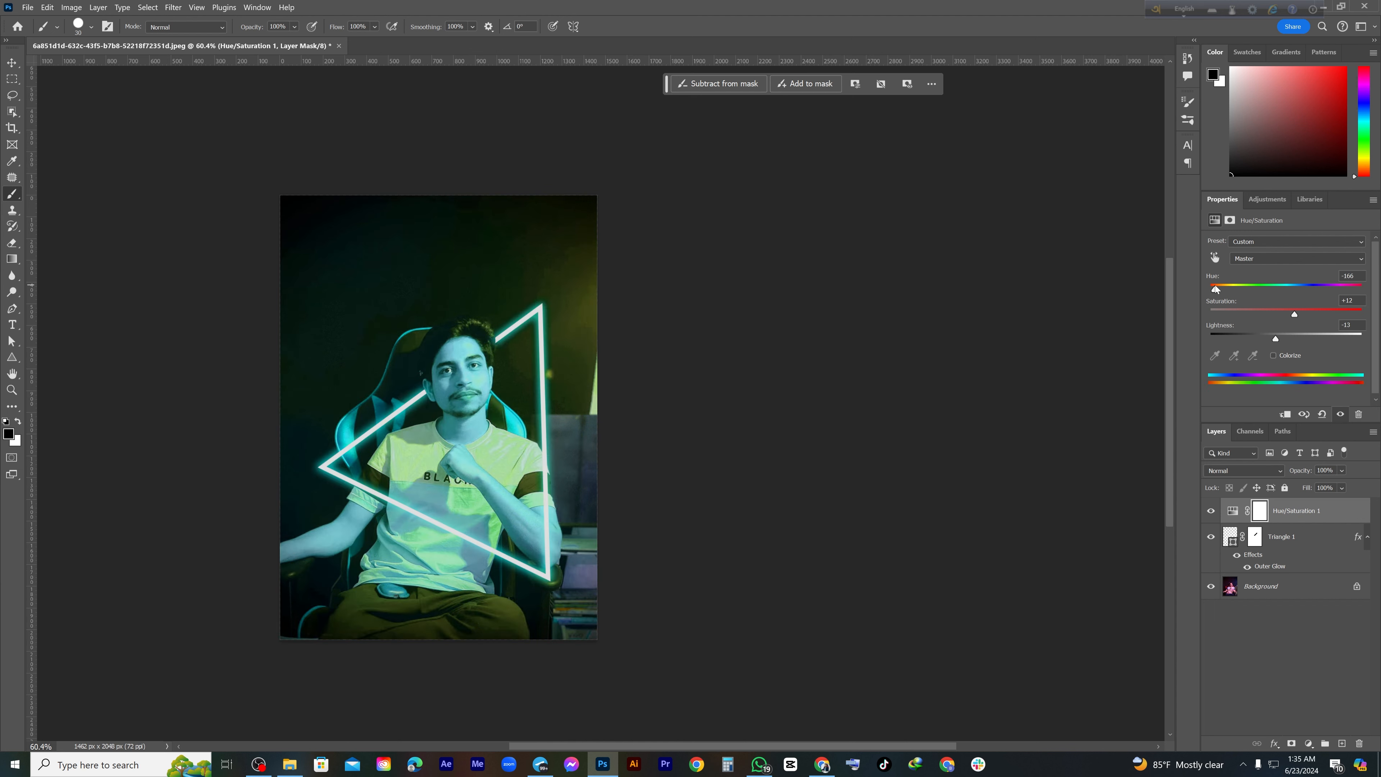
pyautogui.moveTo(1216, 288); pyautogui.dragTo(1282, 288)
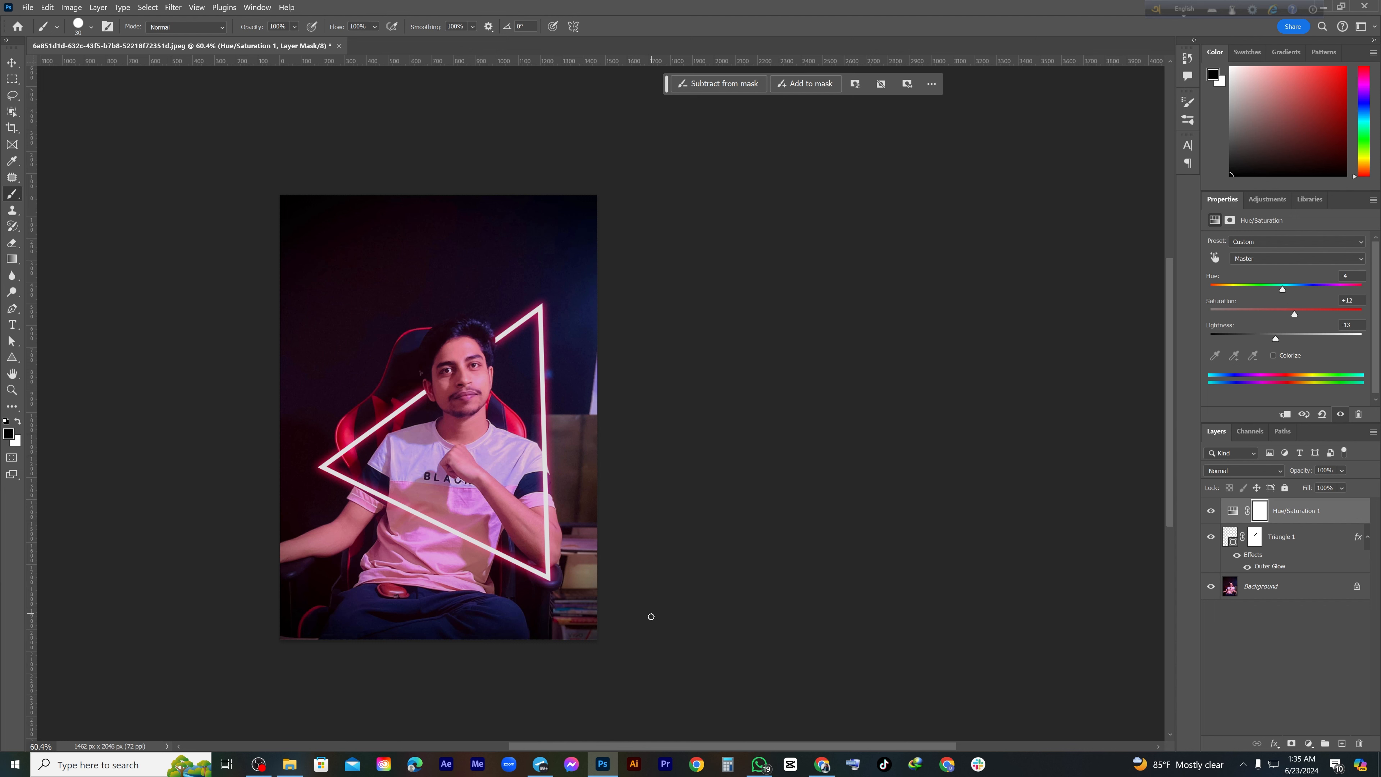
pyautogui.click(1273, 355)
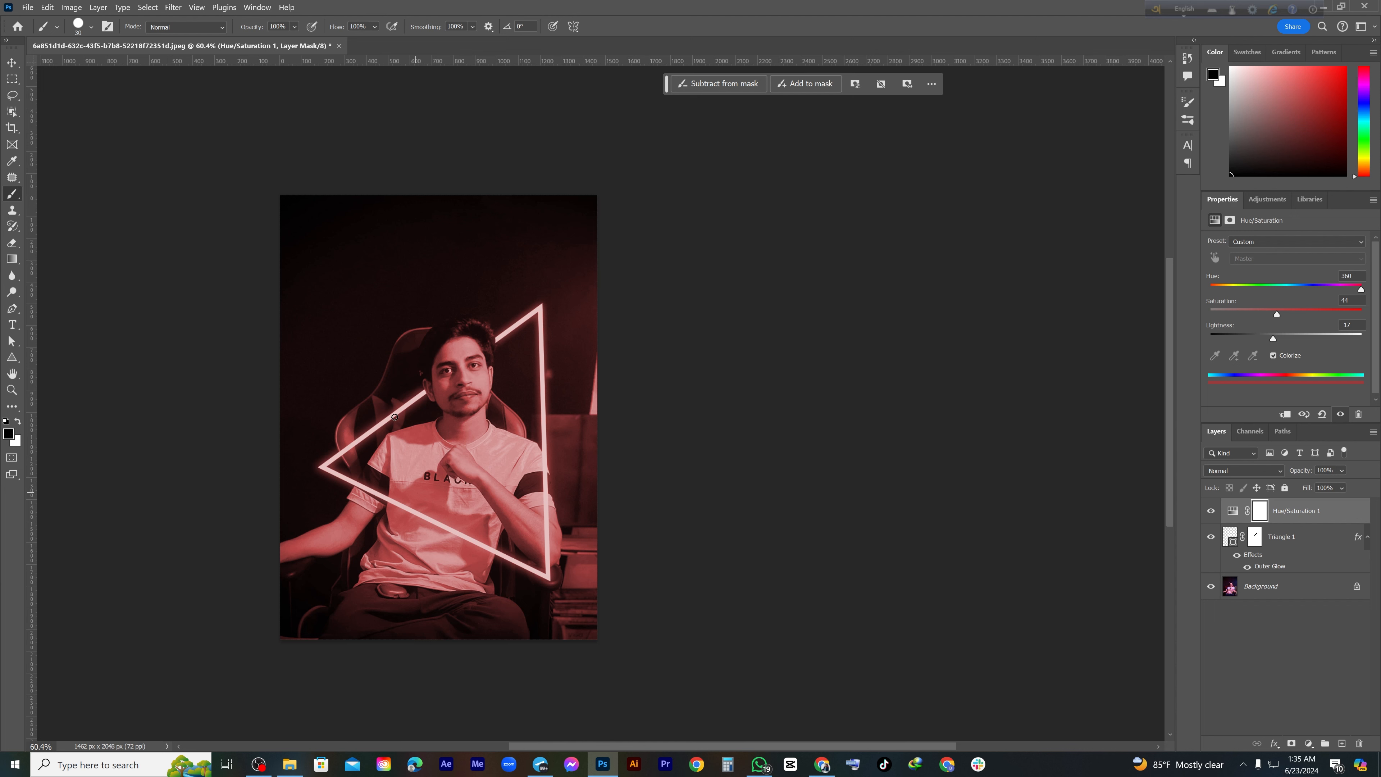
# - Draw a custom shape from the Flowers set, about 219 by 199 px, and place it in the photo's upper-left corner
pyautogui.rightClick(13, 194)
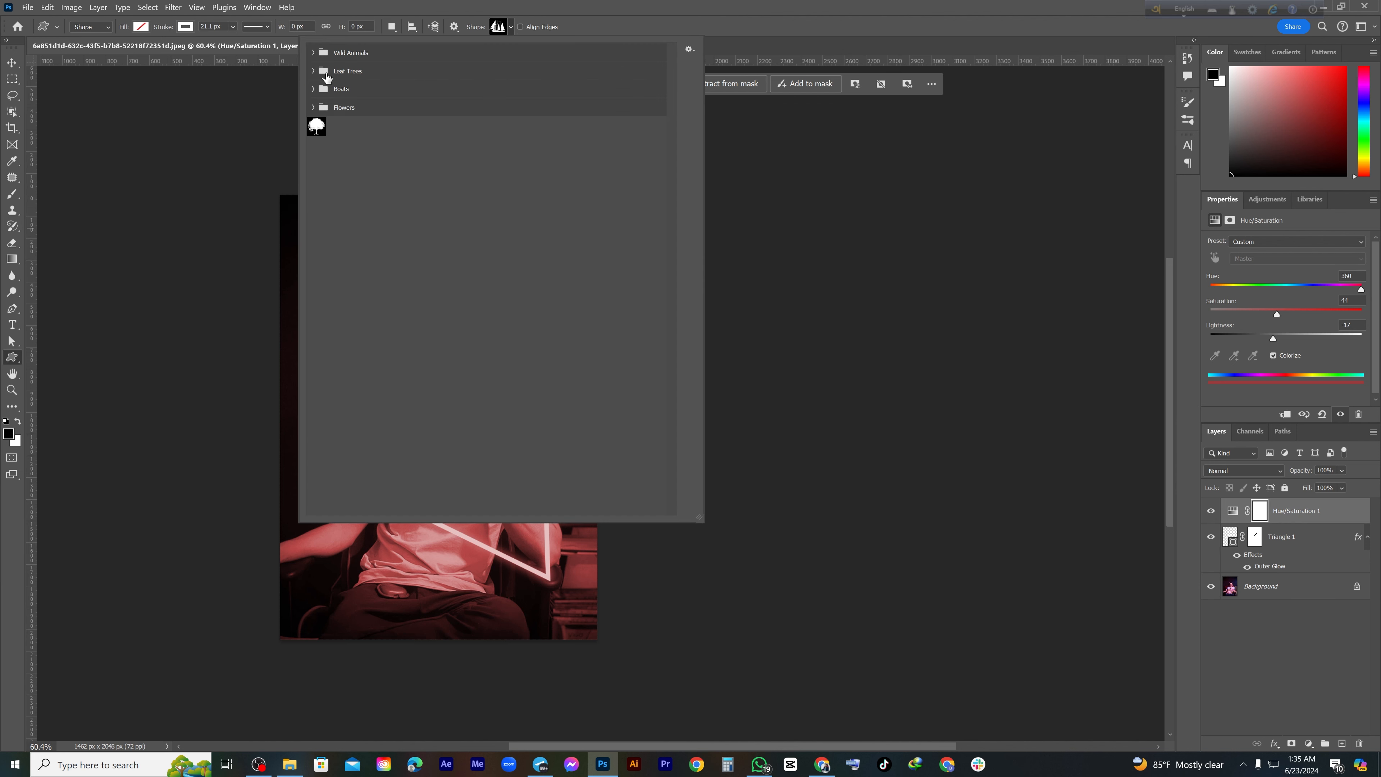
pyautogui.click(326, 73)
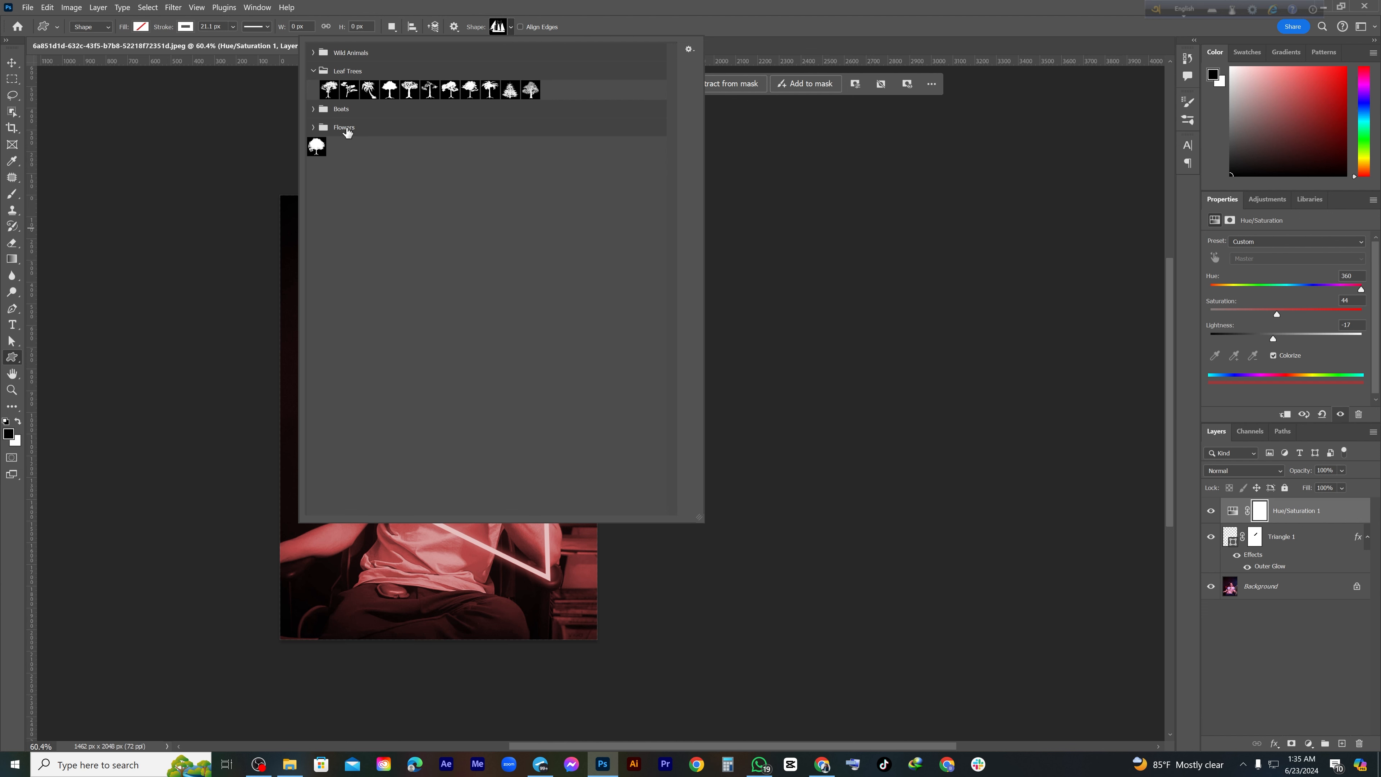
pyautogui.click(346, 128)
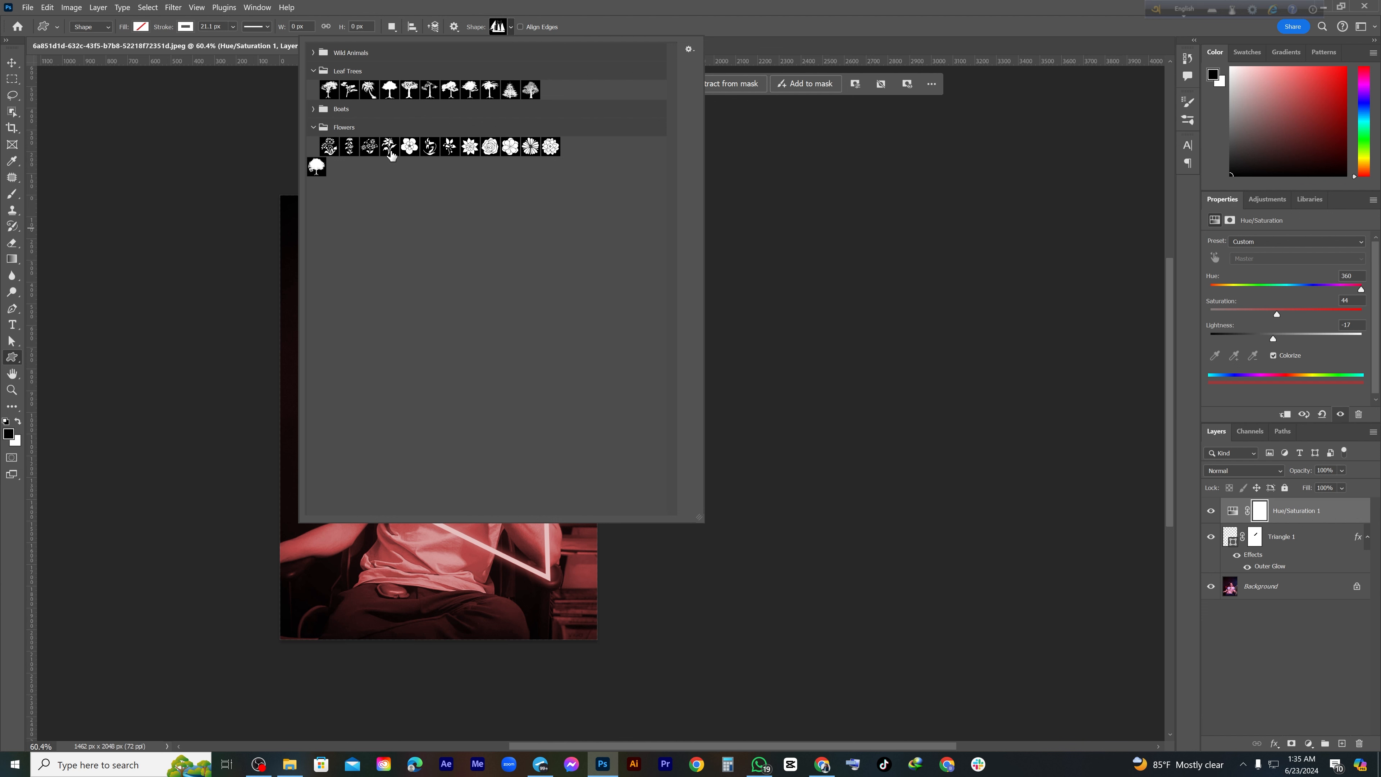
pyautogui.moveTo(391, 155); pyautogui.dragTo(283, 290)
pyautogui.moveTo(283, 289); pyautogui.dragTo(250, 300)
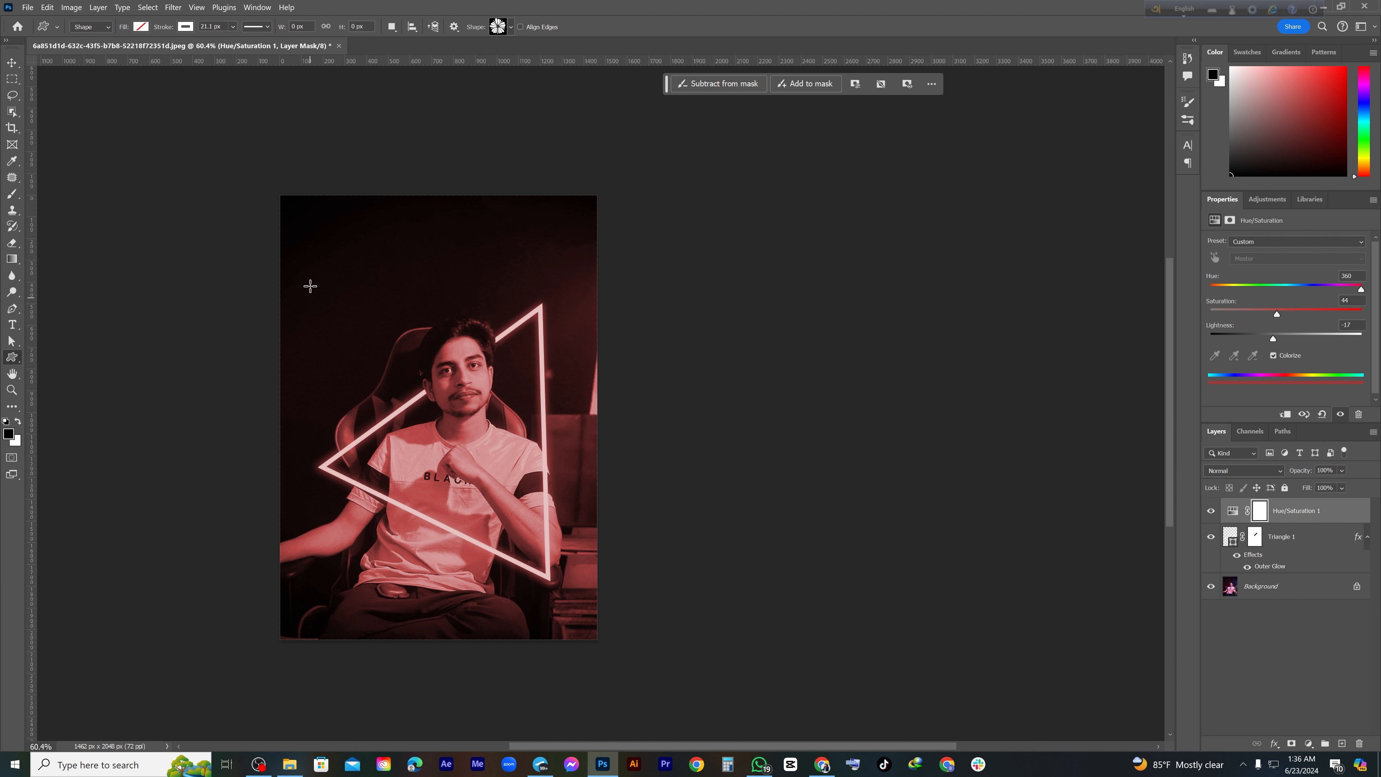
pyautogui.moveTo(314, 240); pyautogui.dragTo(319, 238)
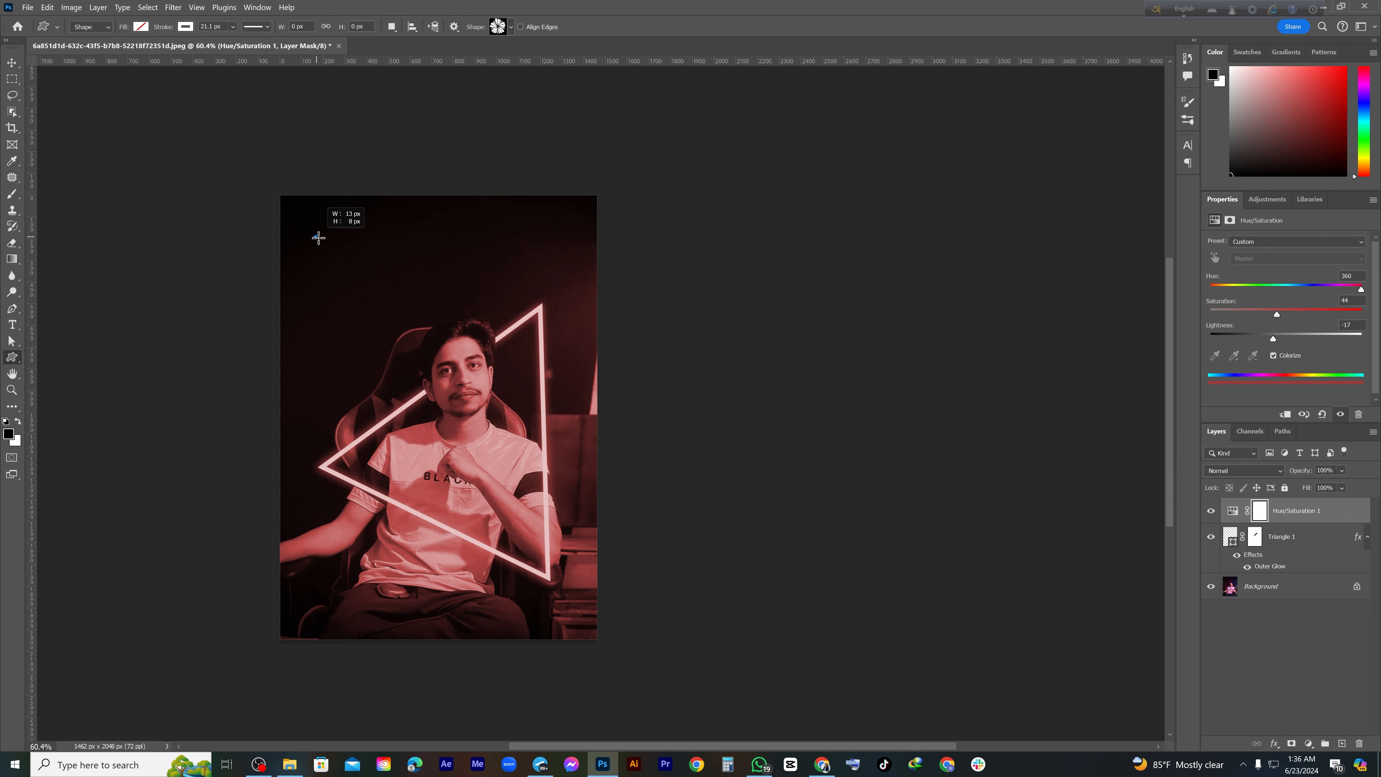
pyautogui.moveTo(319, 238)
pyautogui.mouseDown()
pyautogui.moveTo(361, 279)
pyautogui.moveTo(324, 252)
pyautogui.mouseUp()
pyautogui.press('v')
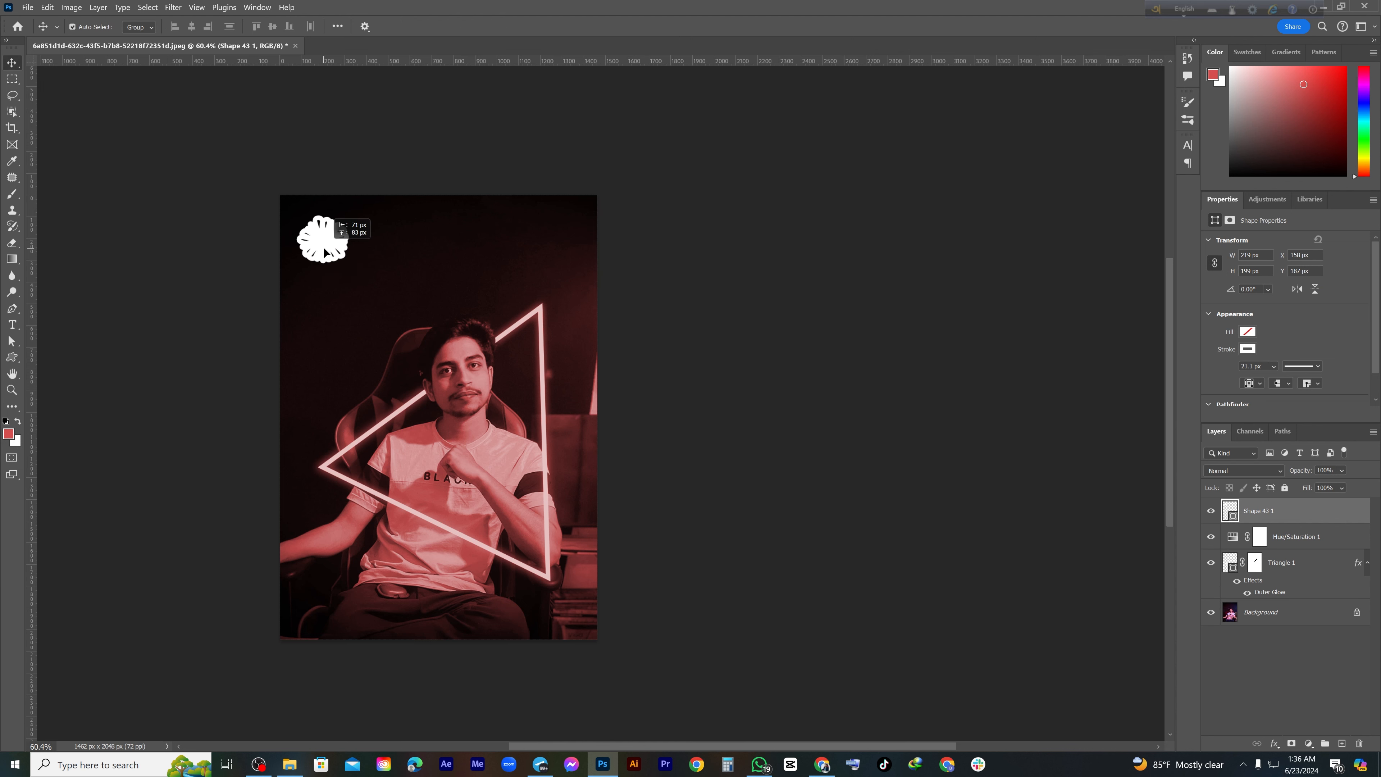
pyautogui.moveTo(324, 252); pyautogui.dragTo(326, 252)
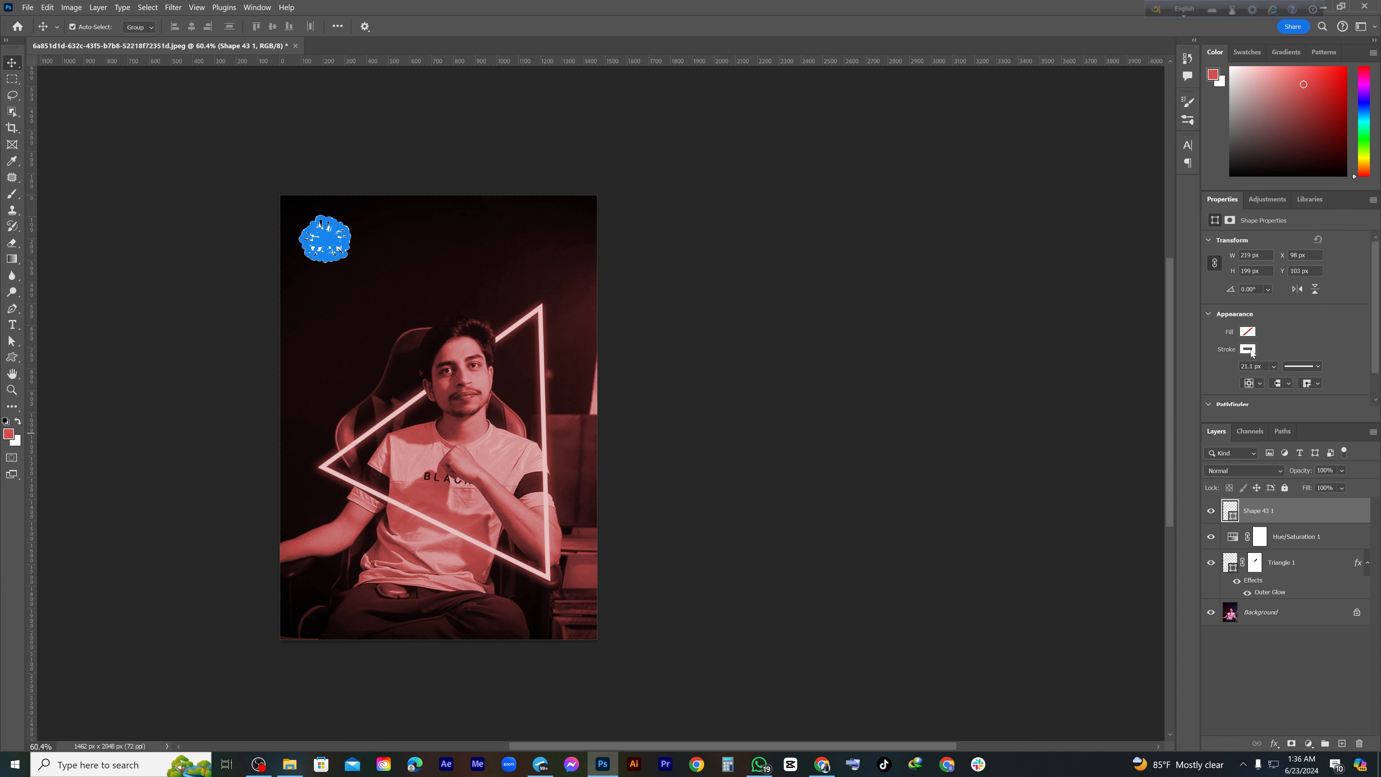
# - Remove the flower shape's stroke and recolour its fill to a muted crimson
pyautogui.click(1248, 350)
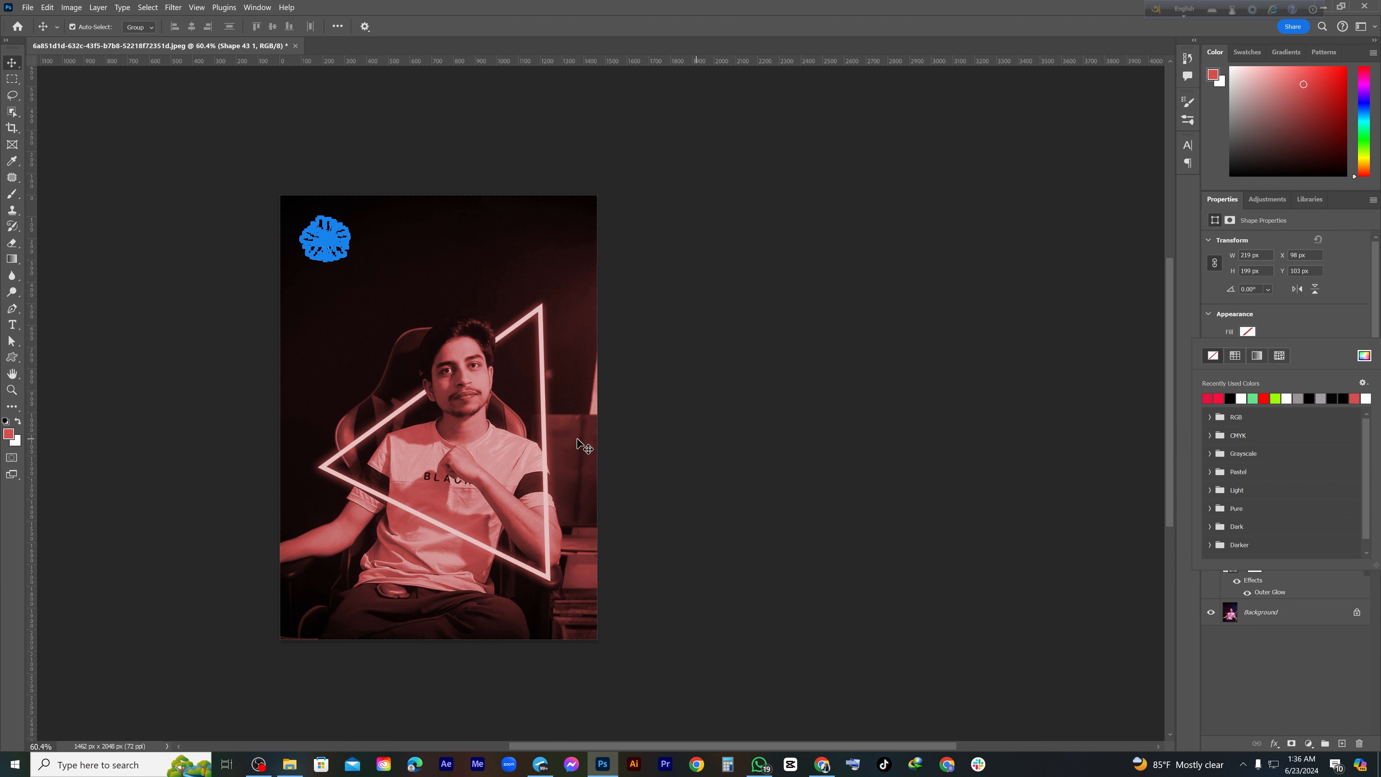
pyautogui.click(1206, 399)
pyautogui.click(983, 428)
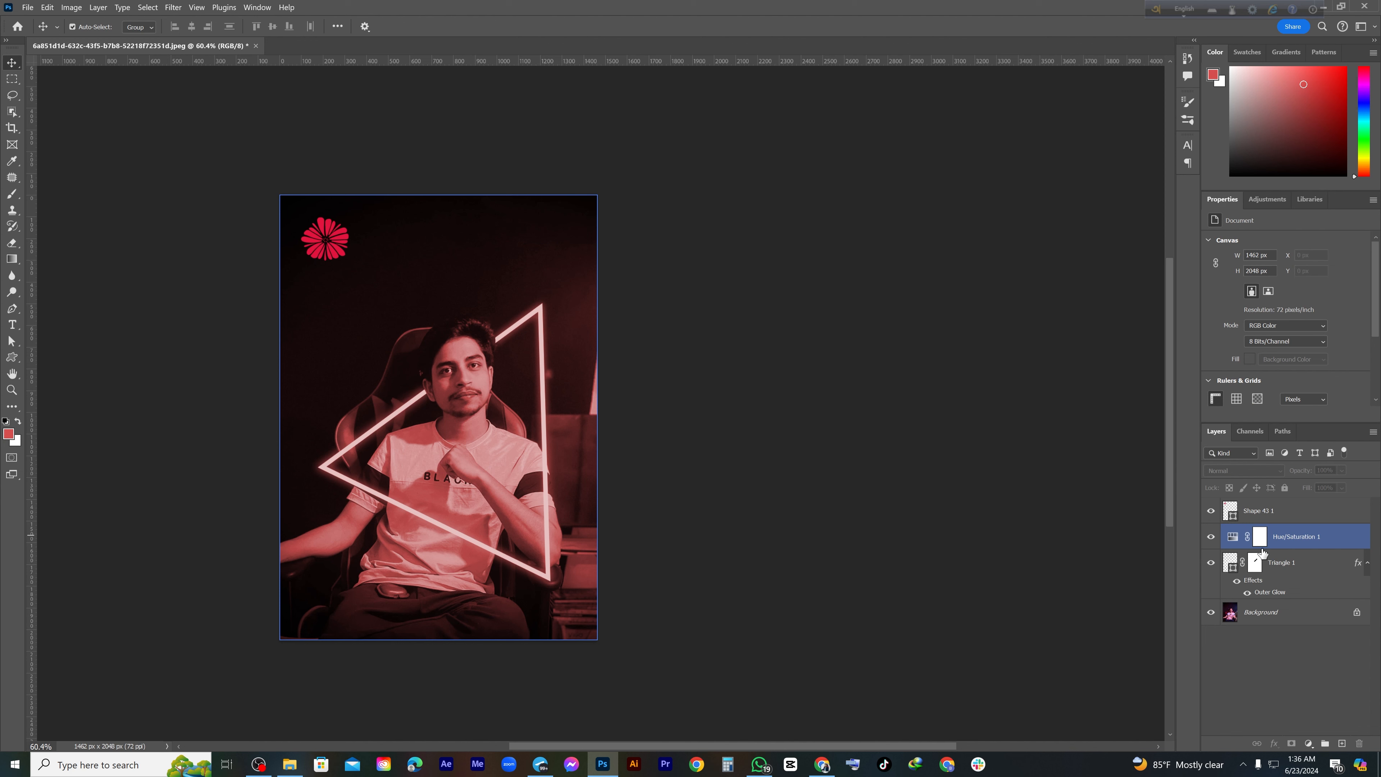
pyautogui.doubleClick(1230, 510)
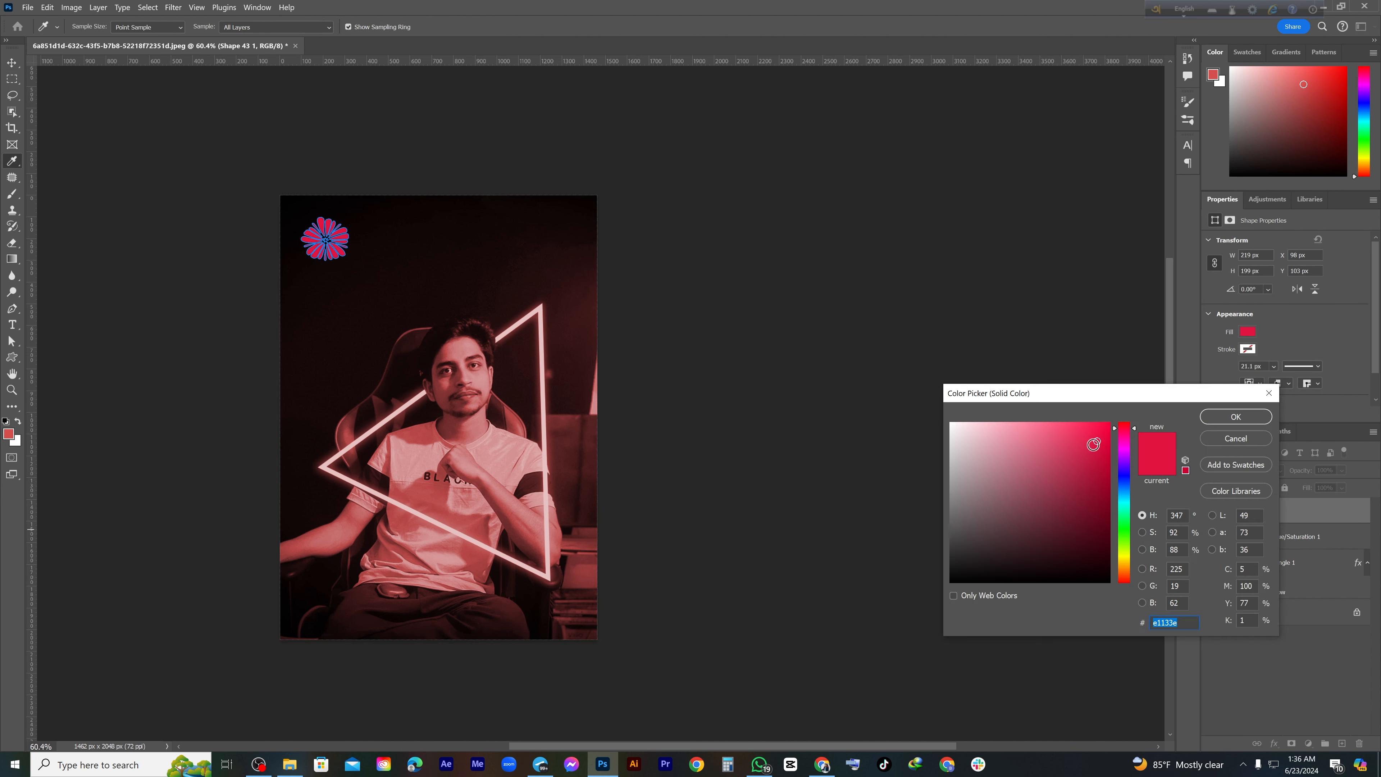
pyautogui.press('Return')
# - Move the flower shape layer below the Hue/Saturation layer, directly above the triangle layer
pyautogui.moveTo(1277, 512); pyautogui.dragTo(1279, 542)
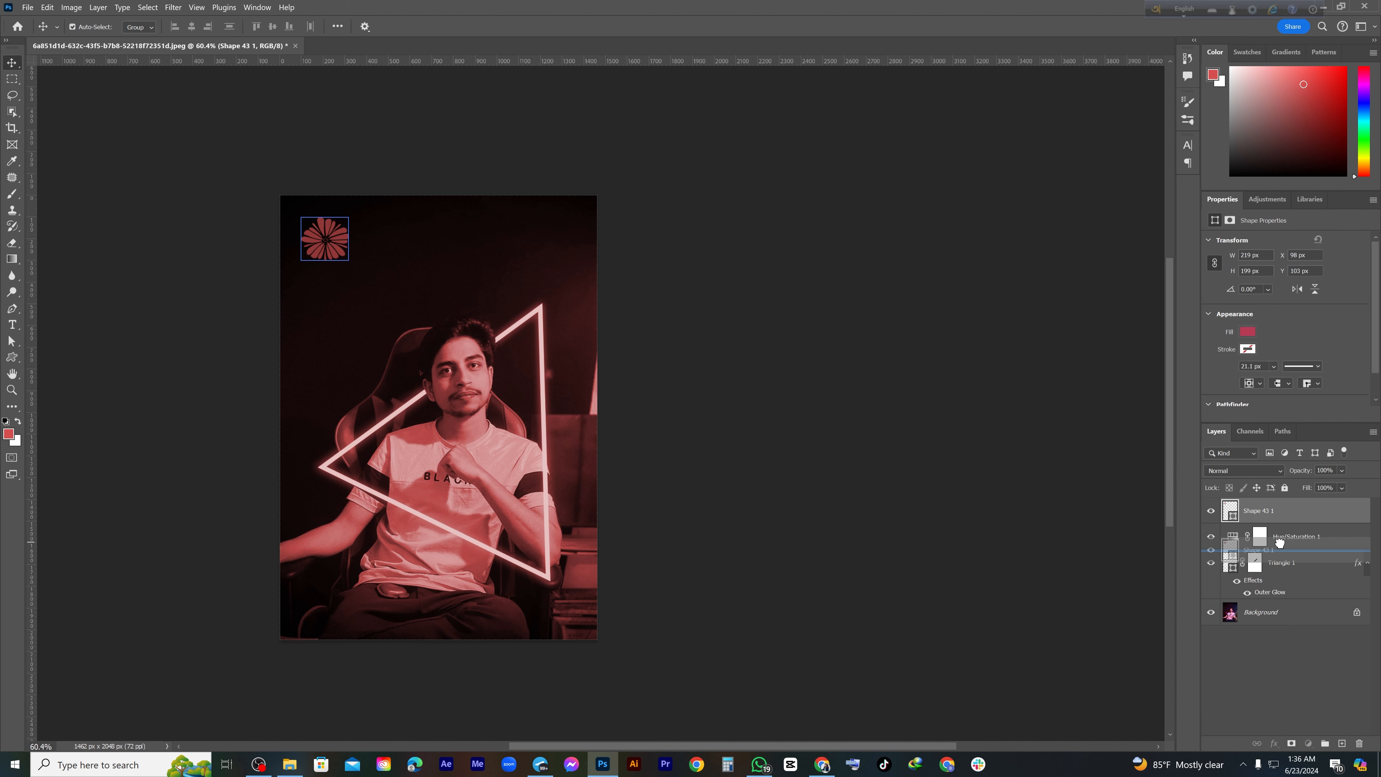
pyautogui.moveTo(1279, 542); pyautogui.dragTo(1278, 544)
pyautogui.scroll(-2, 498, 499)
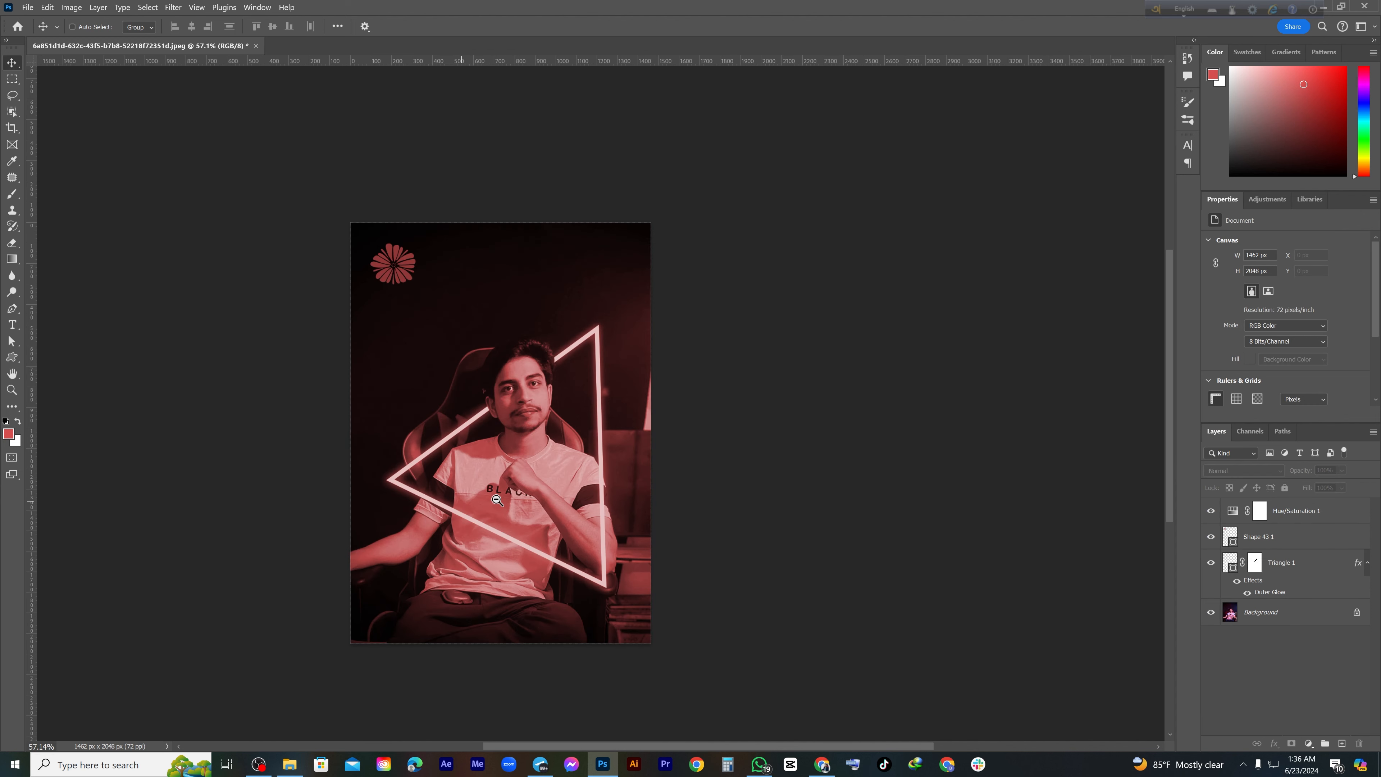
pyautogui.scroll(-3, 458, 445)
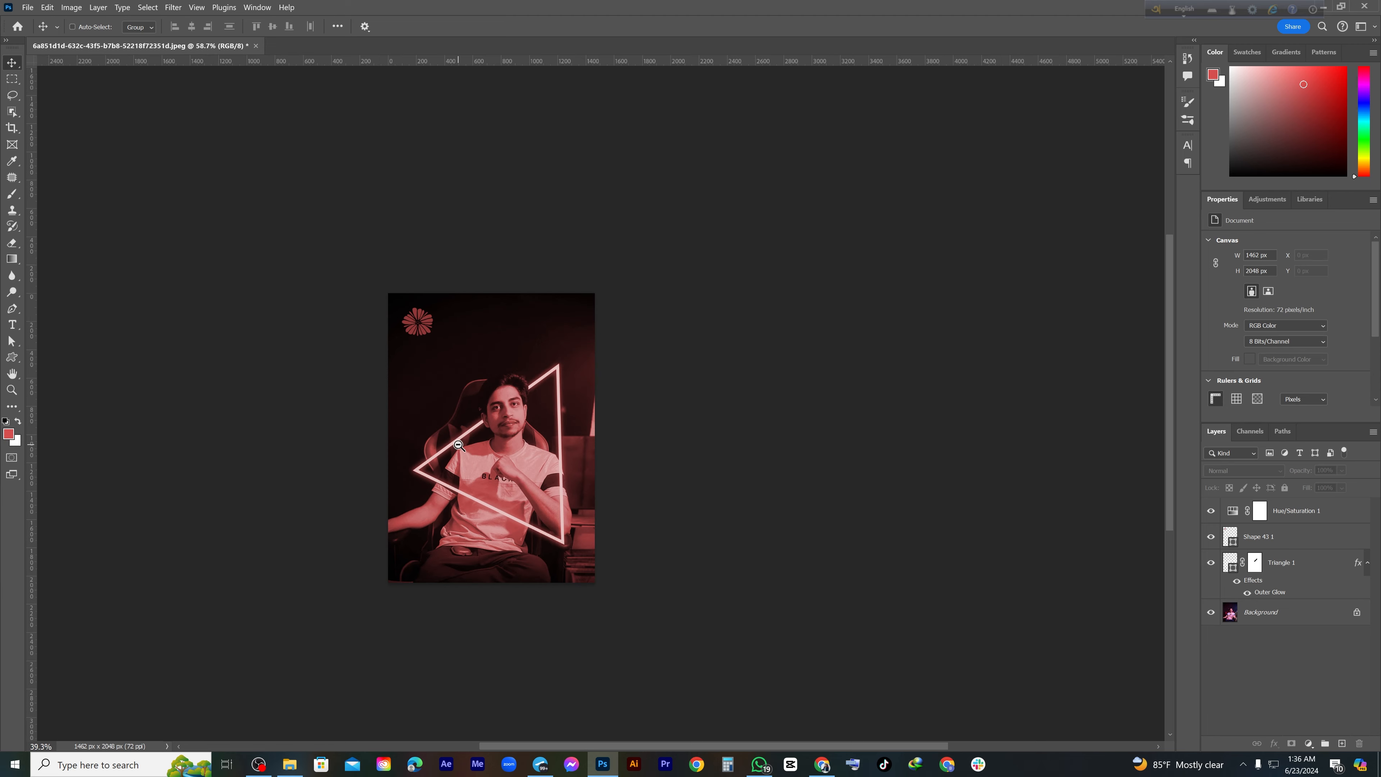
pyautogui.scroll(3, 458, 445)
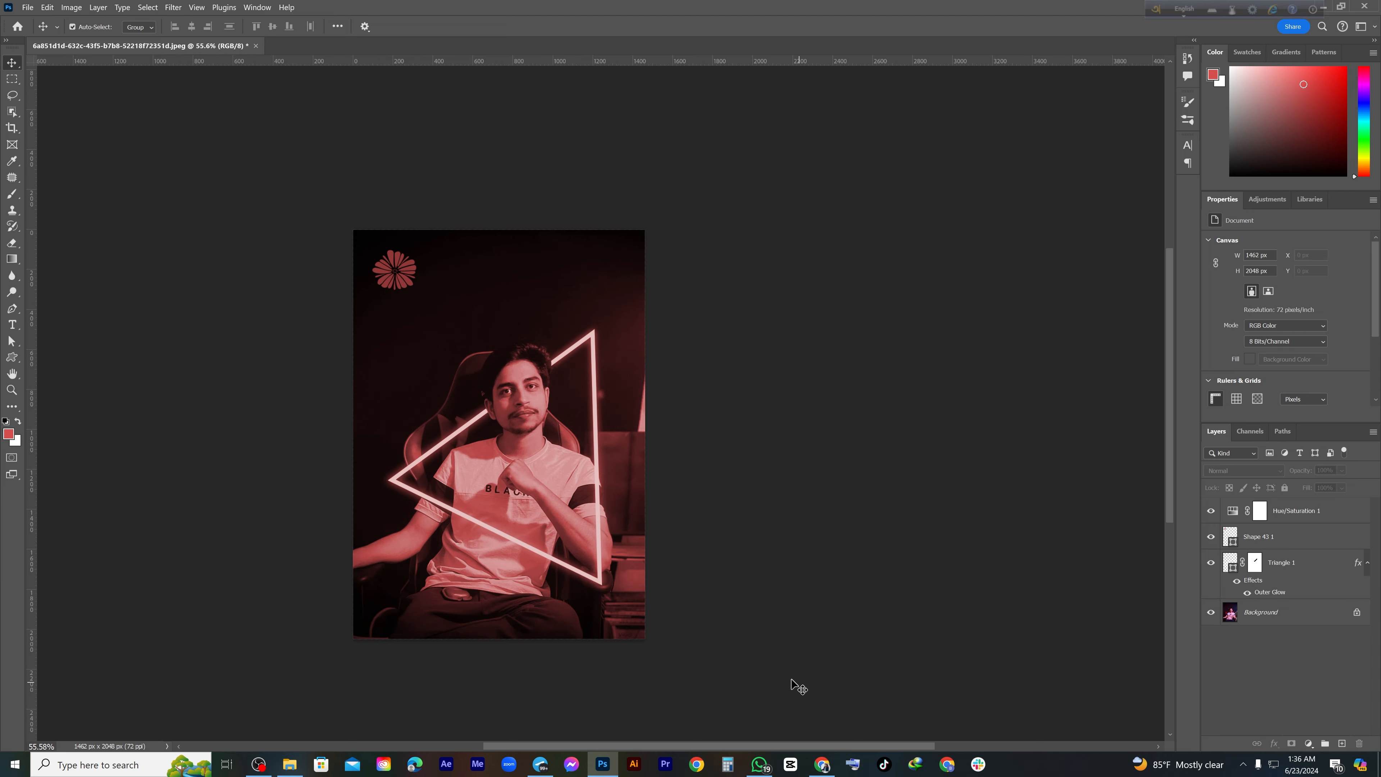